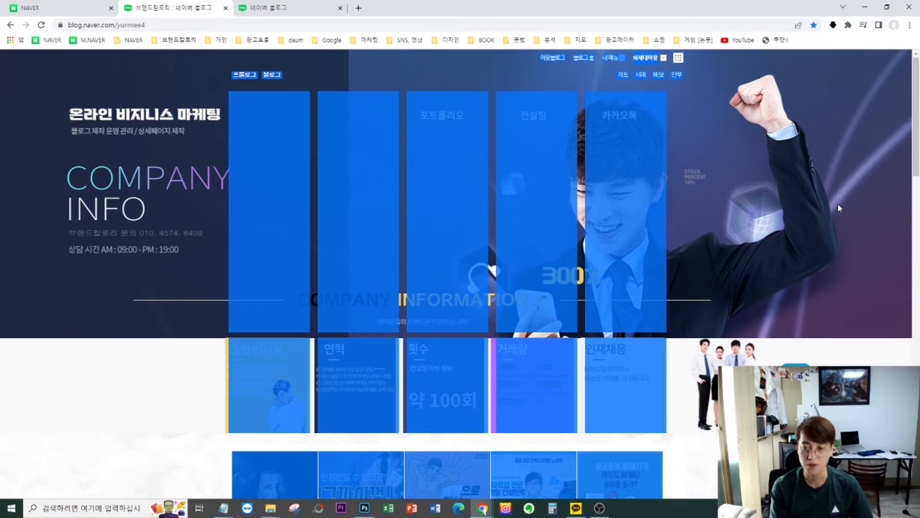
- Look over the 브랜드칼로리 blog's home page, from the header skin and widgets through the post thumbnails
scroll(814, 240, "down", 13)
left_click(766, 312)
scroll(719, 336, "up", 13)
scroll(720, 334, "down", 12)
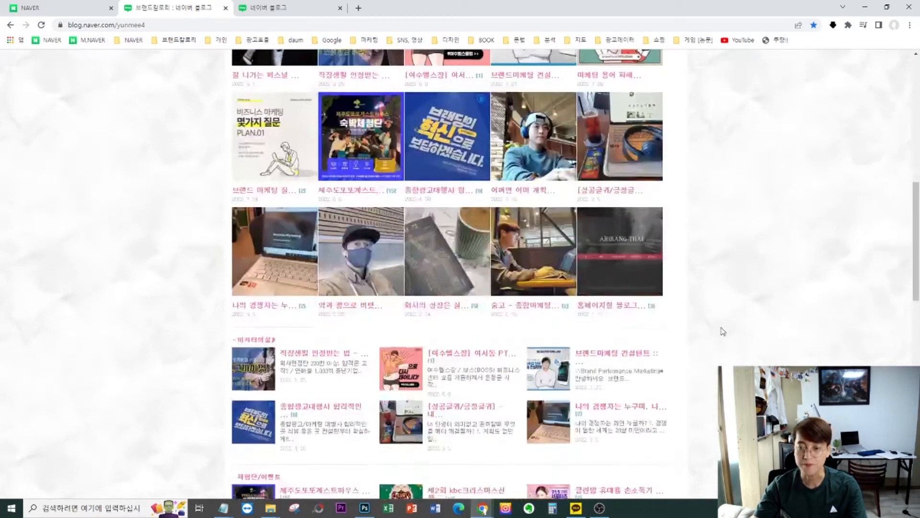
scroll(721, 328, "up", 12)
- Switch to the official blog list and open the KKday and 남동구 blogs from it
left_click(269, 8)
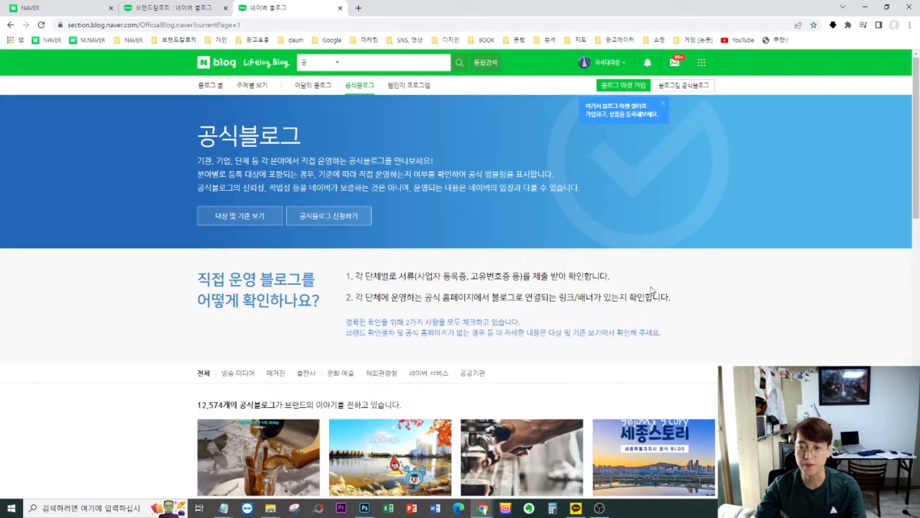
scroll(775, 330, "down", 8)
scroll(774, 330, "up", 5)
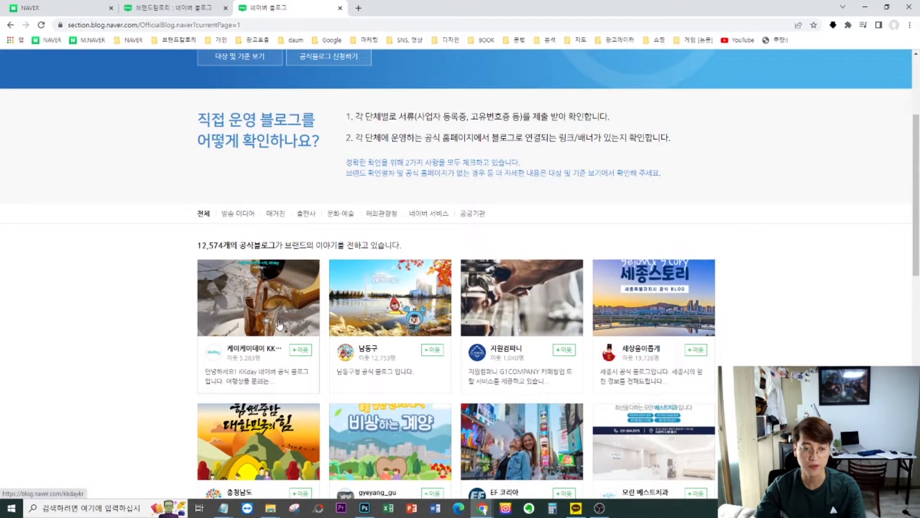
left_click(256, 325)
scroll(474, 307, "down", 8)
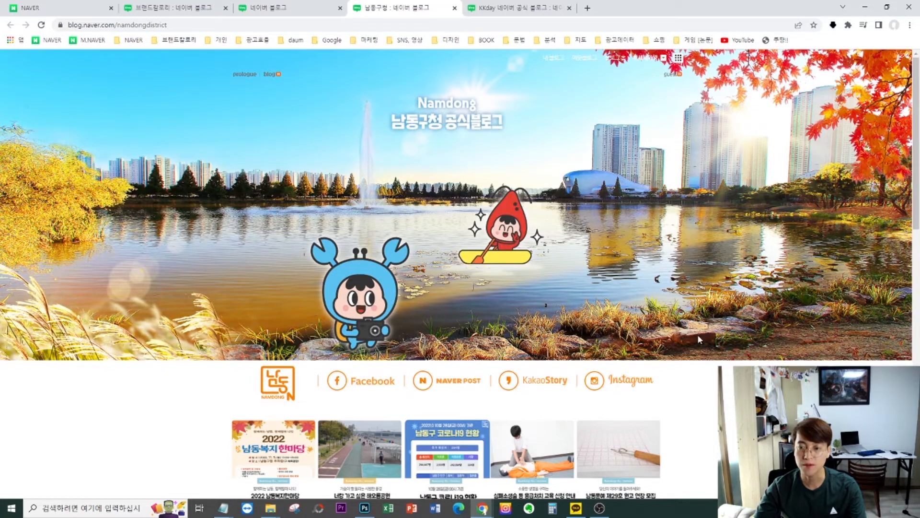
- Examine the 남동구청 blog's home page, including its header image, social media links and post thumbnails
scroll(700, 339, "down", 5)
scroll(430, 279, "up", 5)
scroll(397, 312, "down", 14)
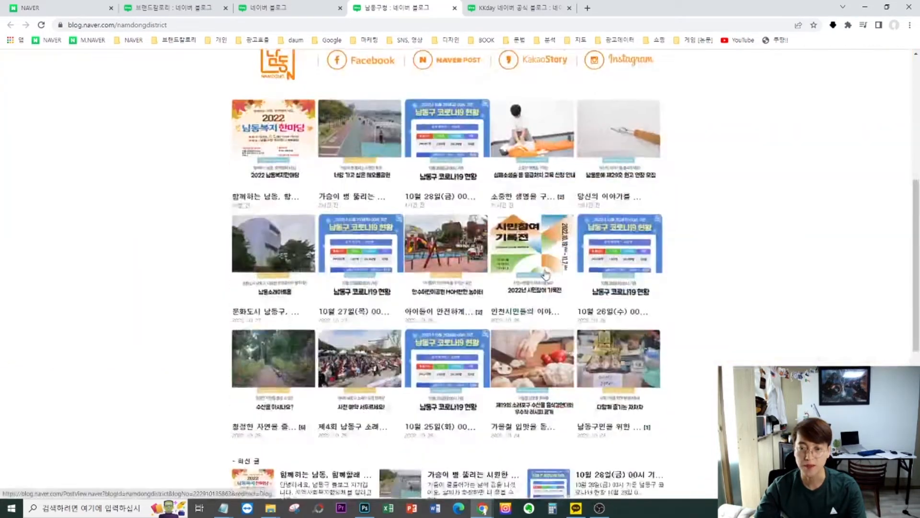
scroll(397, 313, "up", 15)
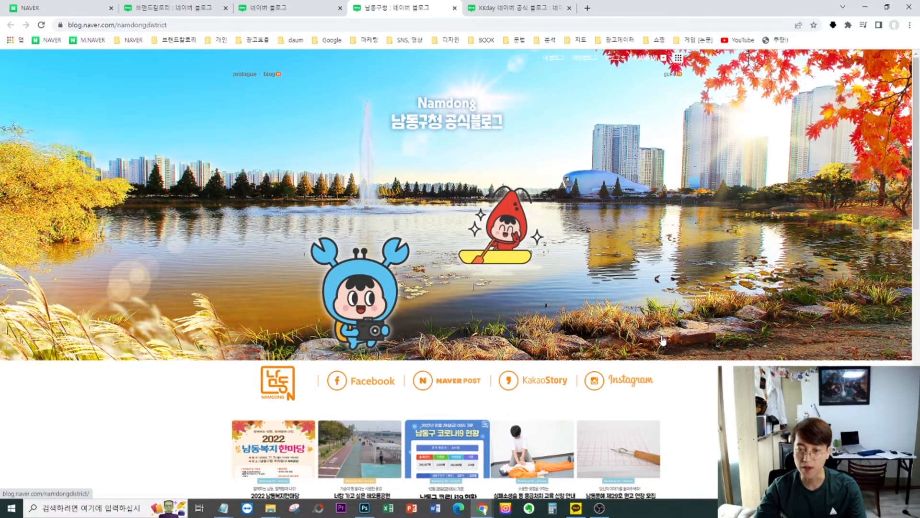
scroll(664, 336, "down", 5)
scroll(674, 330, "up", 5)
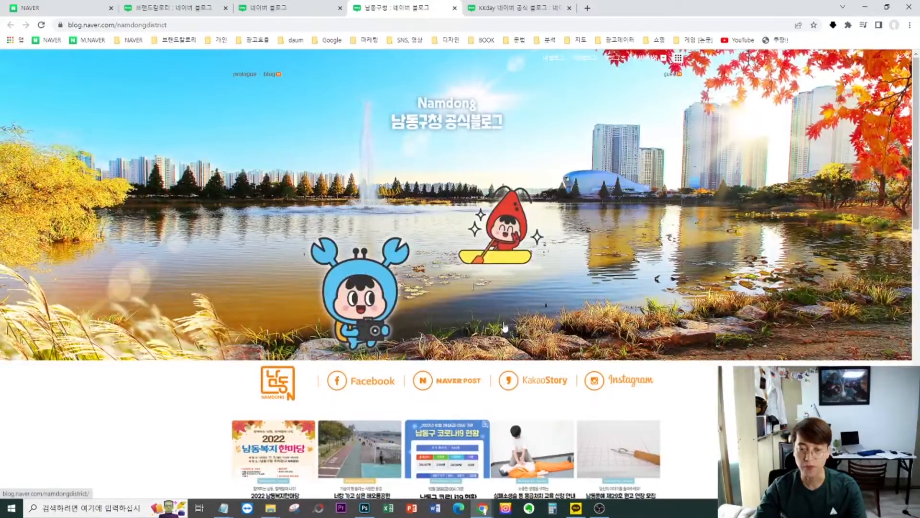
scroll(684, 331, "down", 3)
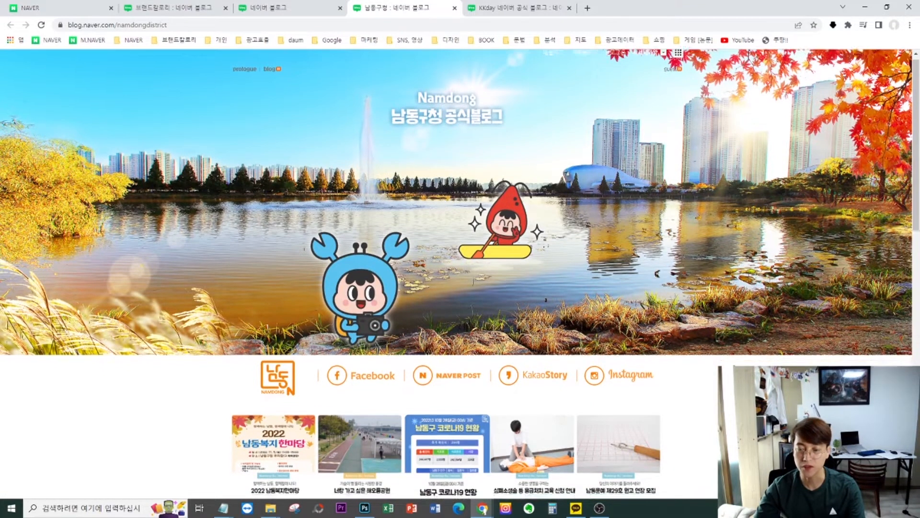
scroll(727, 355, "up", 3)
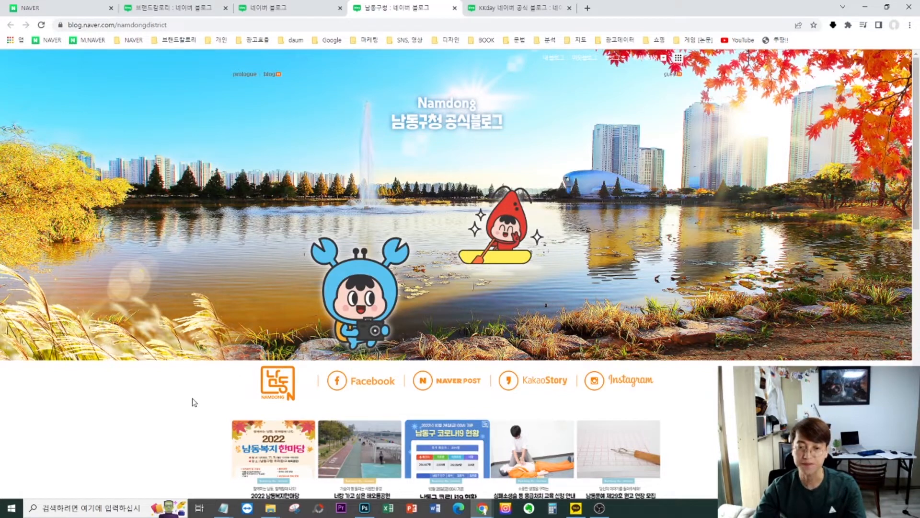
- Open 남동구청's Naver Post from the link on its blog home page and look through the post list
left_click(468, 385)
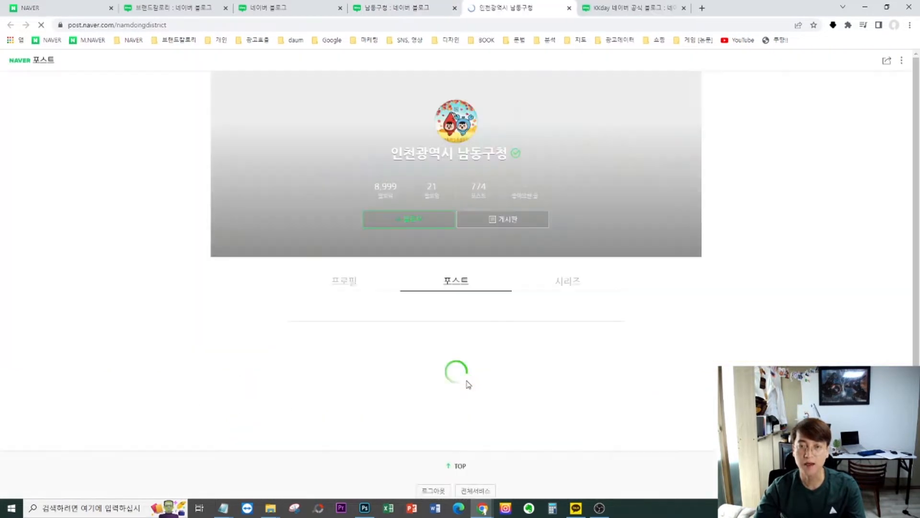
scroll(461, 311, "down", 10)
scroll(620, 279, "up", 15)
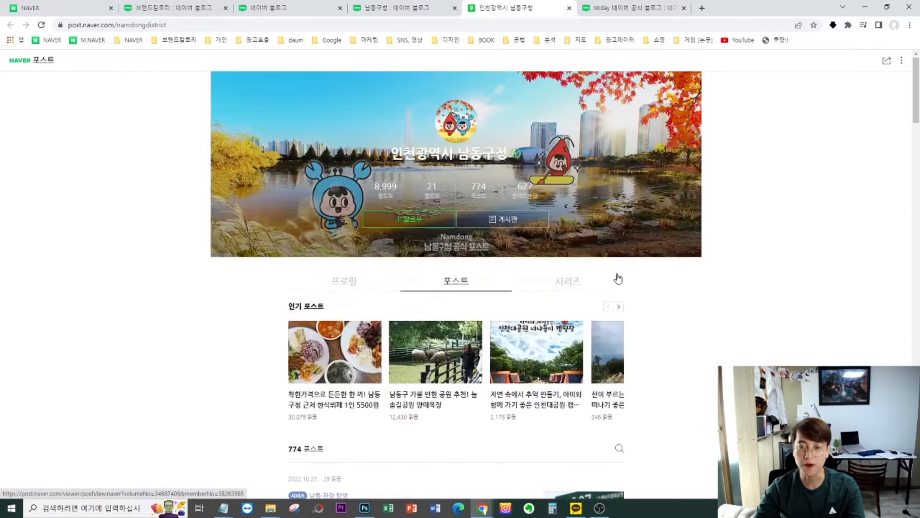
- Open the 지원컴퍼니 and 세종특별자치시 blogs from the official blog list and view their header designs
left_click(283, 8)
left_click(521, 343)
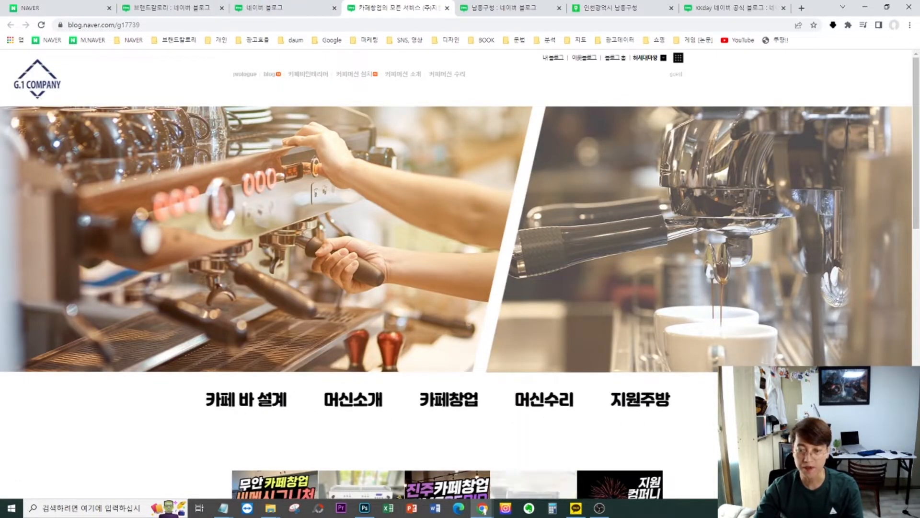
left_click(337, 13)
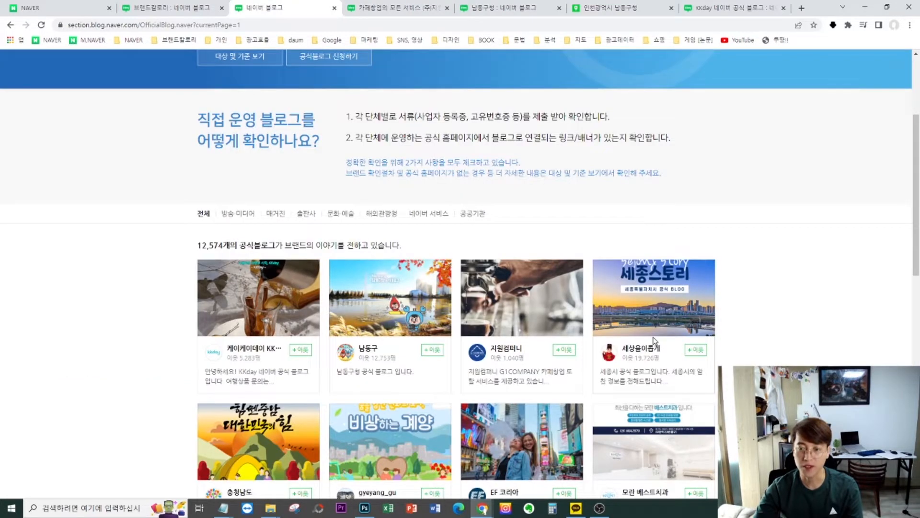
left_click(654, 341)
scroll(632, 332, "down", 3)
scroll(741, 329, "up", 3)
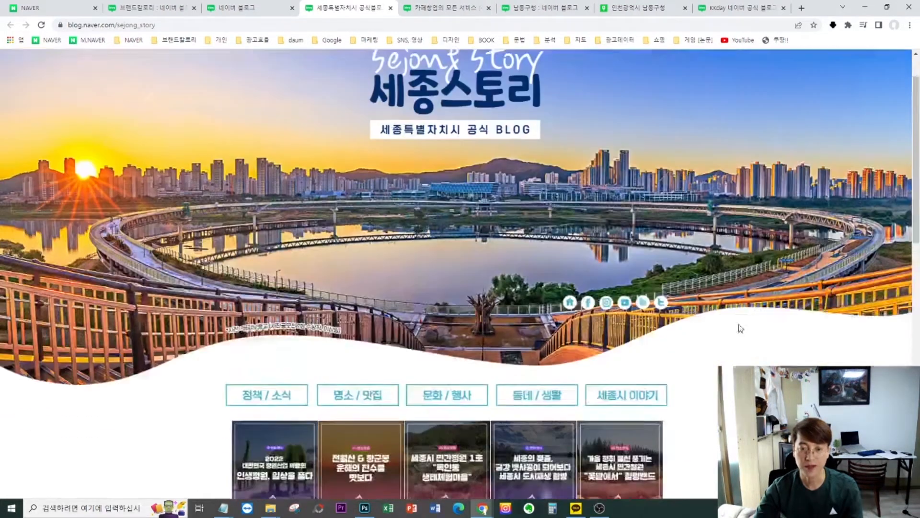
- Highlight the transparent widget areas on the 세종스토리 blog and browse its 동네/생활 category
key("ctrl+a")
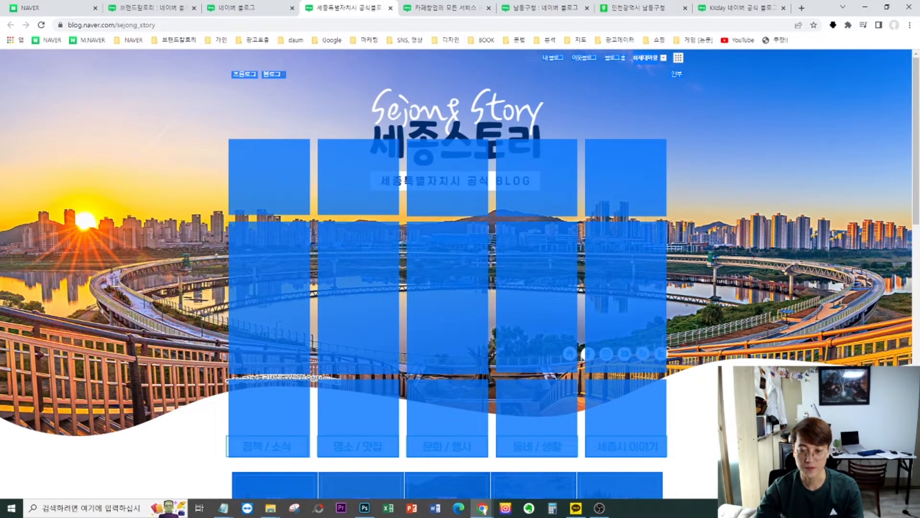
left_click(536, 445)
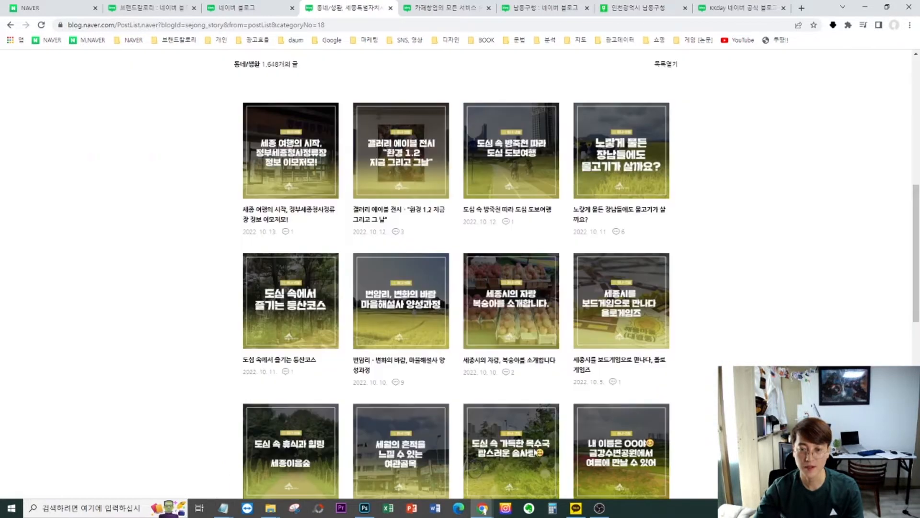
scroll(484, 243, "down", 10)
scroll(492, 251, "up", 9)
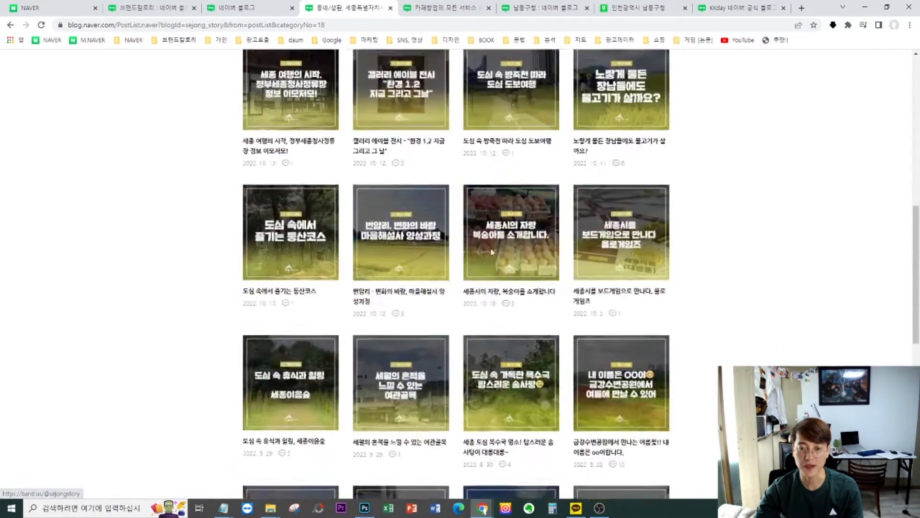
scroll(491, 252, "up", 5)
- Open the 충청남도 blog from the official blog list and follow its 도청신문 link
left_click(296, 12)
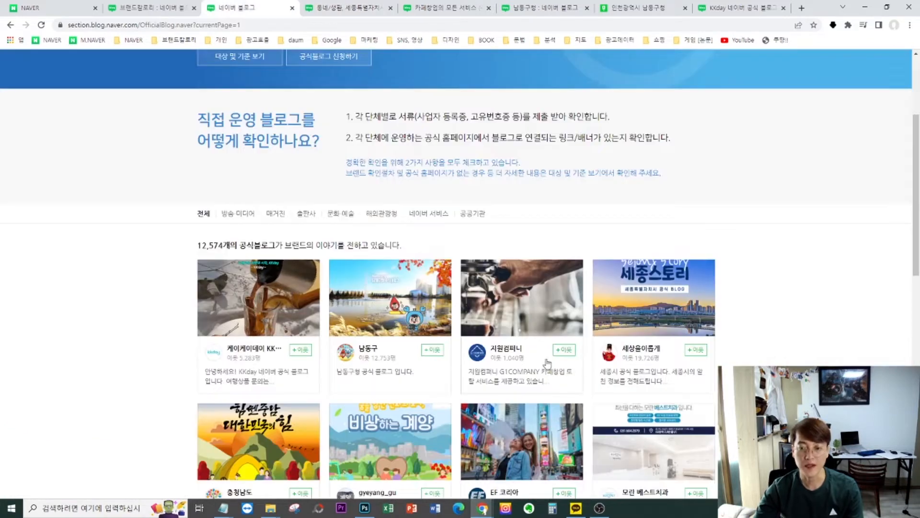
scroll(547, 363, "down", 5)
left_click(240, 251)
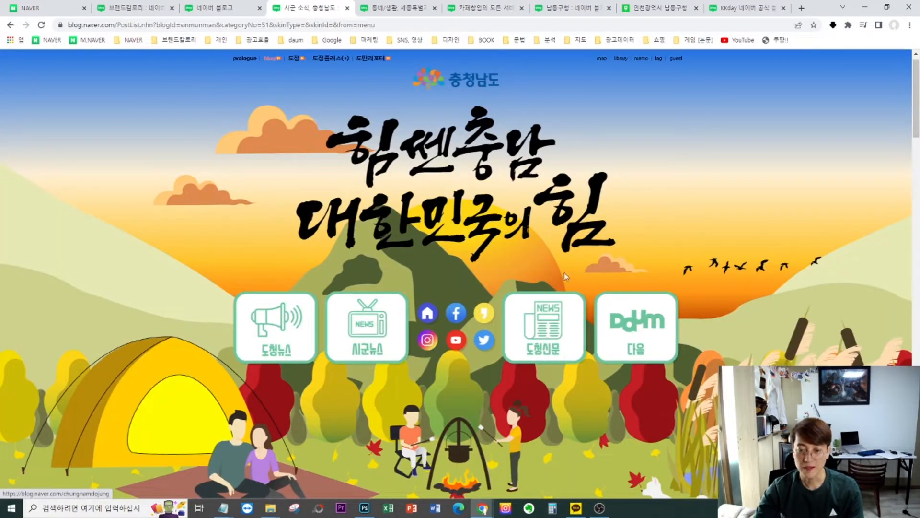
left_click(552, 333)
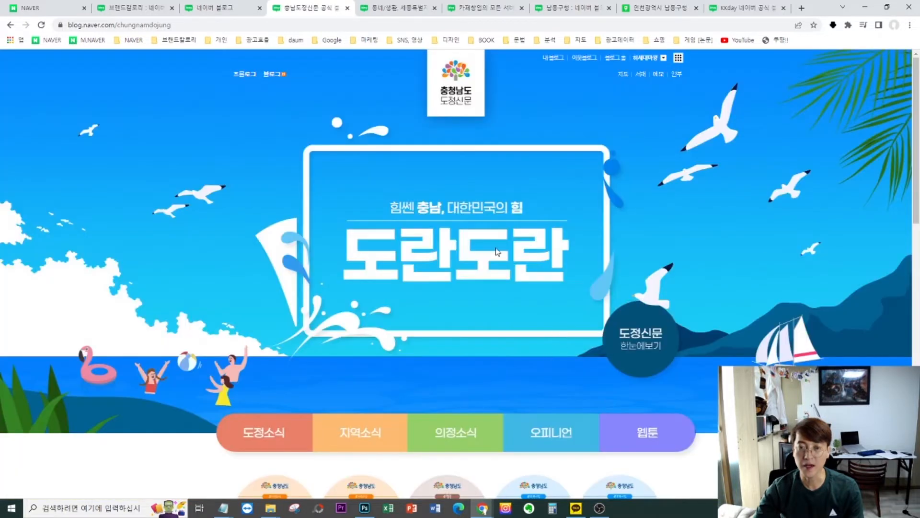
- Return to the 브랜드칼로리 blog and select all its page content to highlight the transparent widget areas
left_click(140, 7)
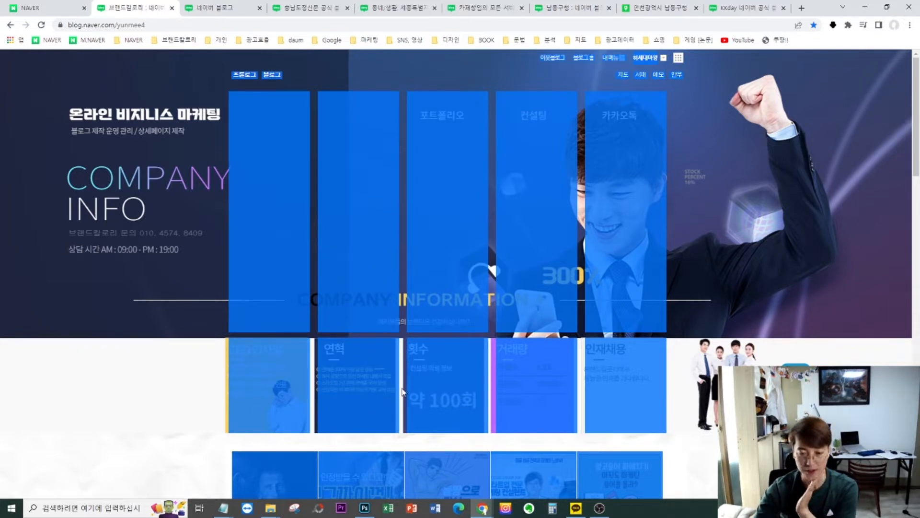
left_click(638, 452)
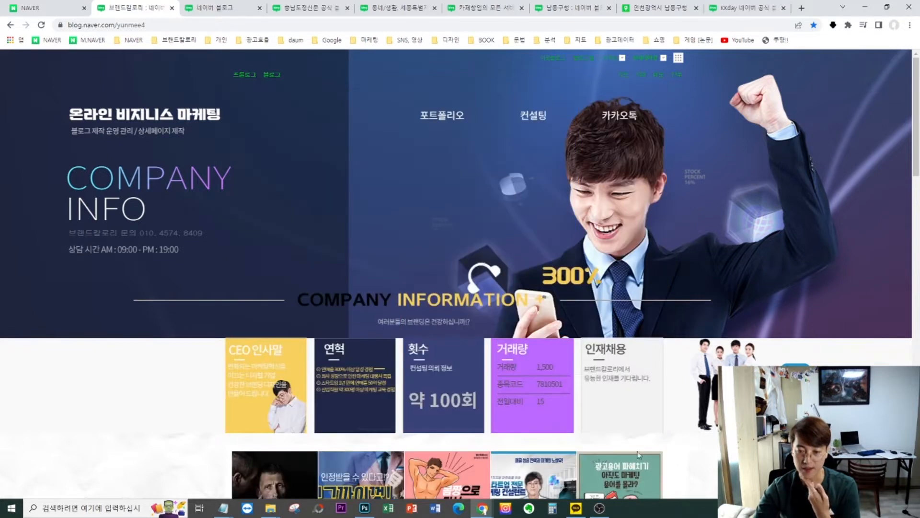
key("ctrl+a")
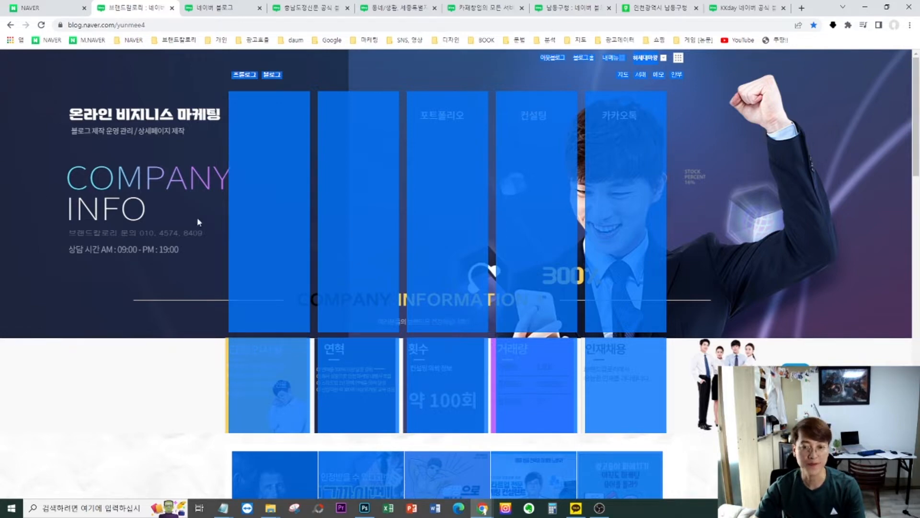
scroll(197, 217, "down", 3)
scroll(877, 142, "up", 3)
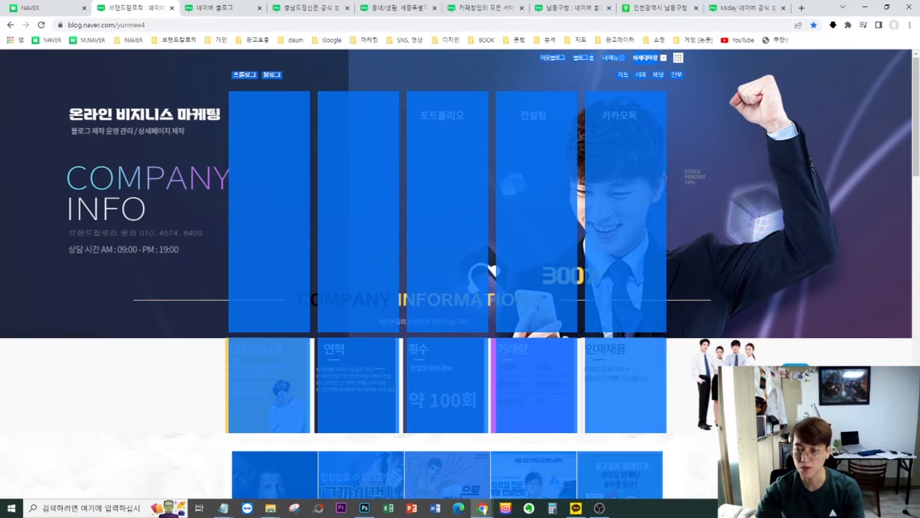
- Clear the highlight on the 브랜드칼로리 blog and examine its widget row and the content below it
scroll(725, 355, "down", 3)
left_click(707, 359)
scroll(707, 360, "up", 3)
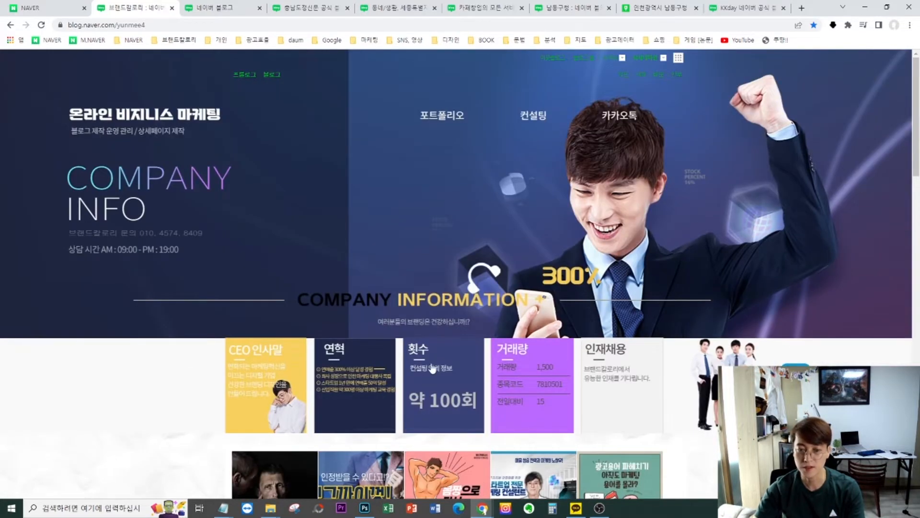
scroll(745, 325, "down", 9)
scroll(635, 348, "up", 10)
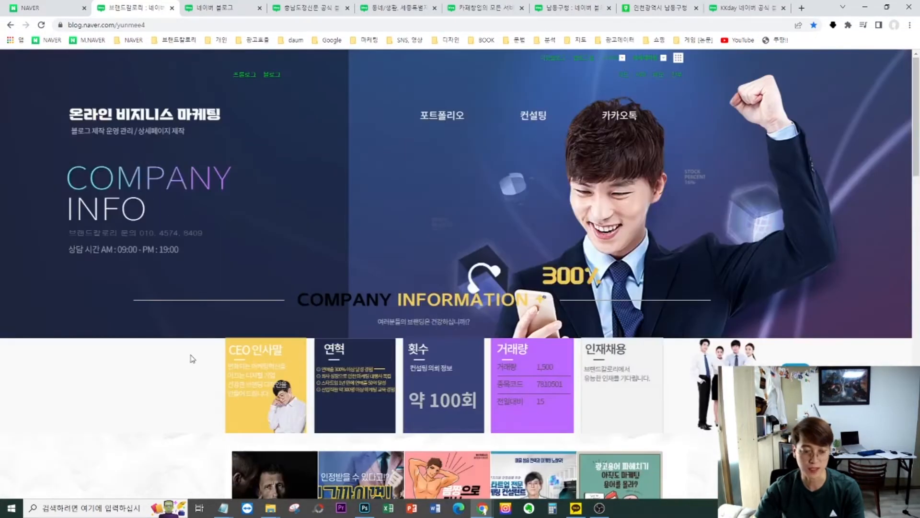
- Switch to the Notepad memo and complete the lower widget size as 170 * 200
left_click(222, 508)
left_click(229, 489)
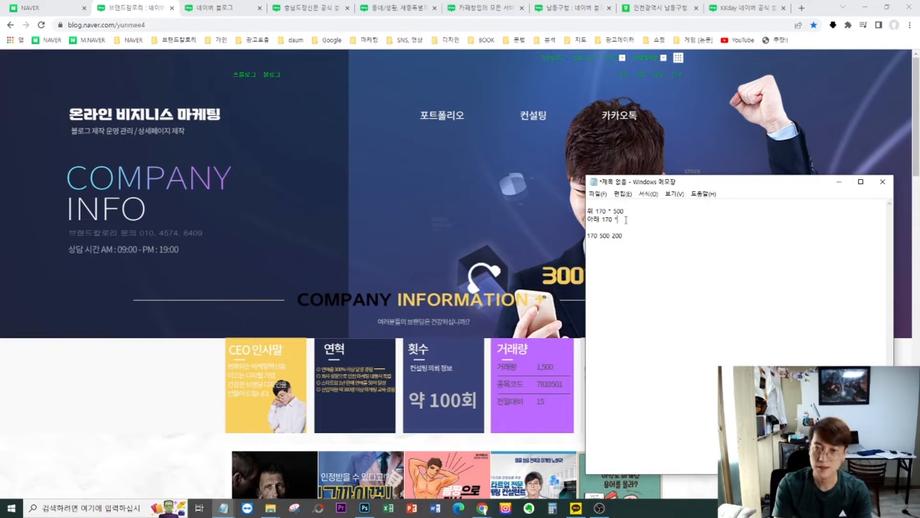
type("200")
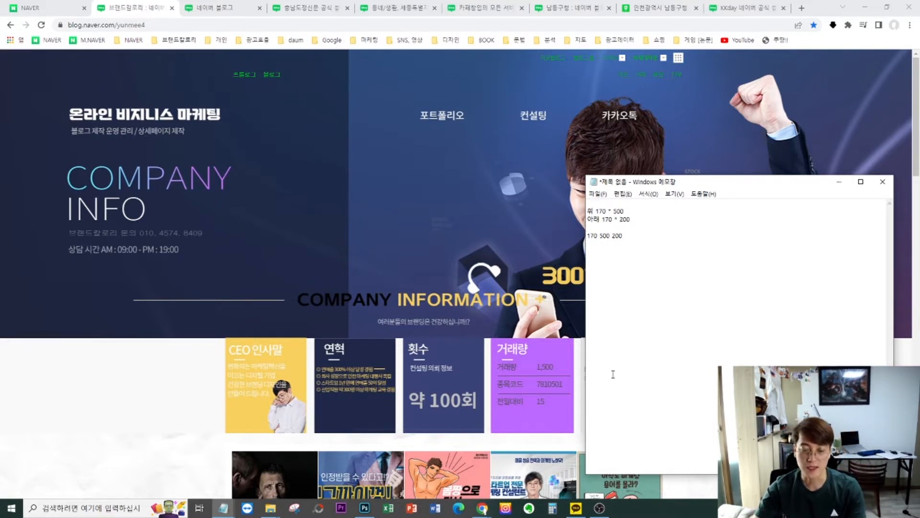
- Switch to Photoshop and create a new 170 × 500 pixel document at 72 ppi with a transparent background
left_click(364, 508)
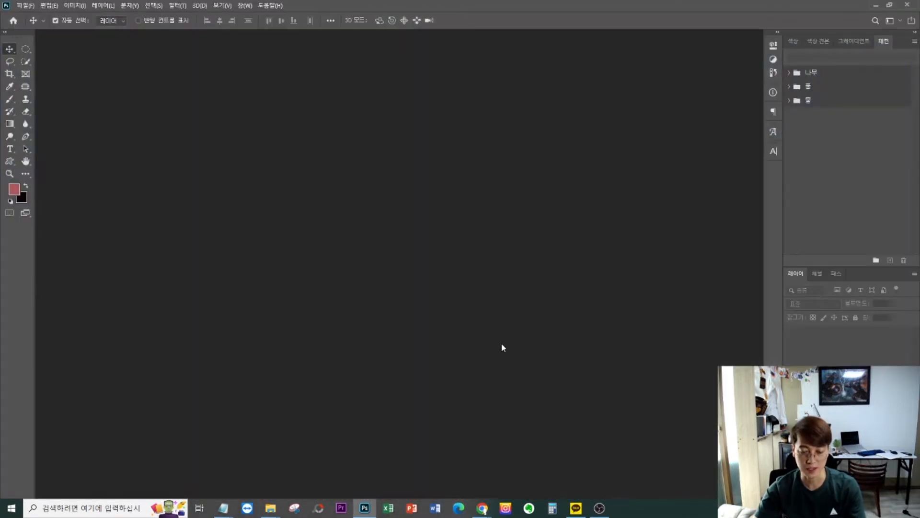
key("ctrl+n")
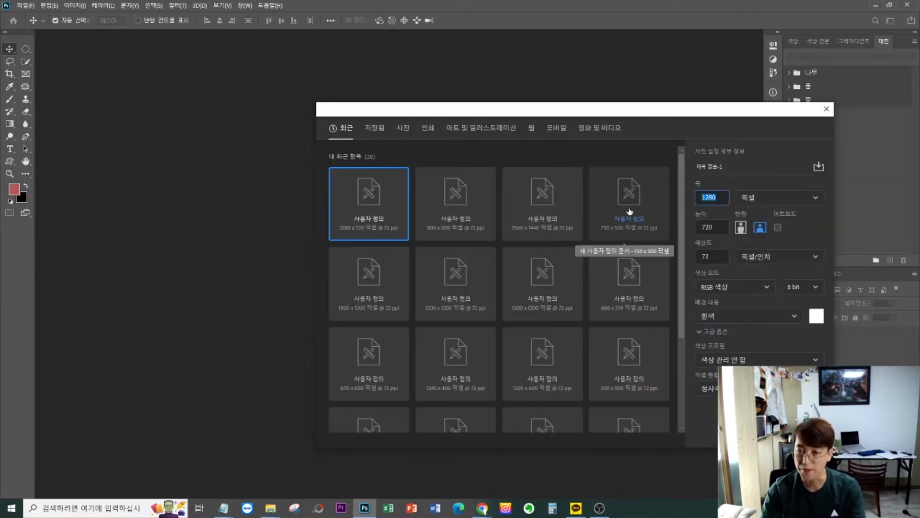
type("170")
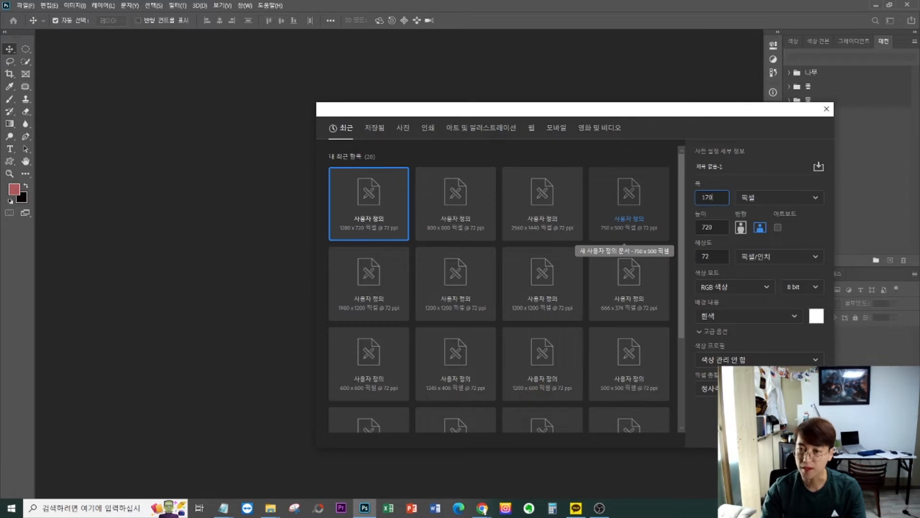
key("Tab")
type("50")
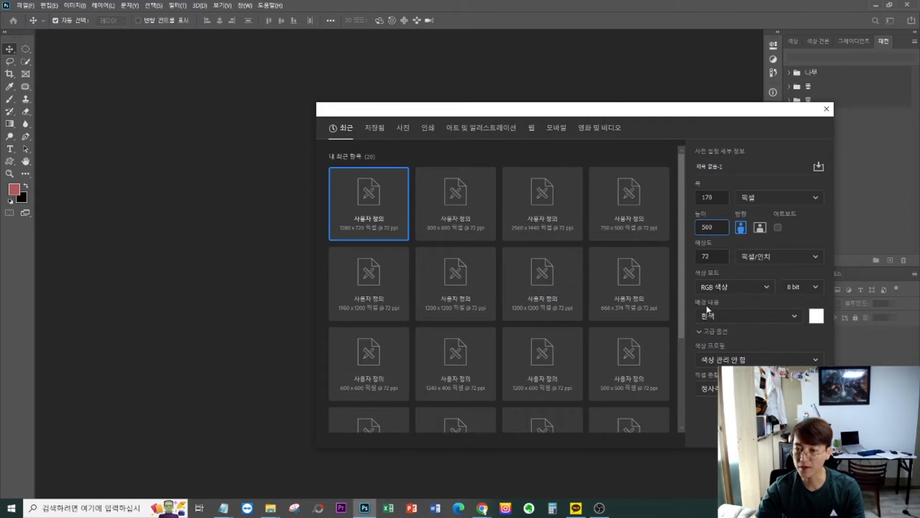
left_click(722, 317)
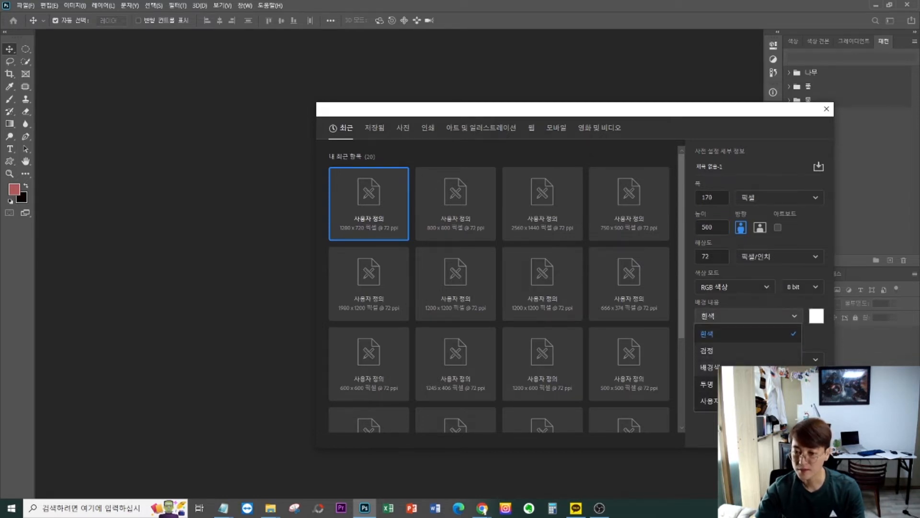
left_click(709, 384)
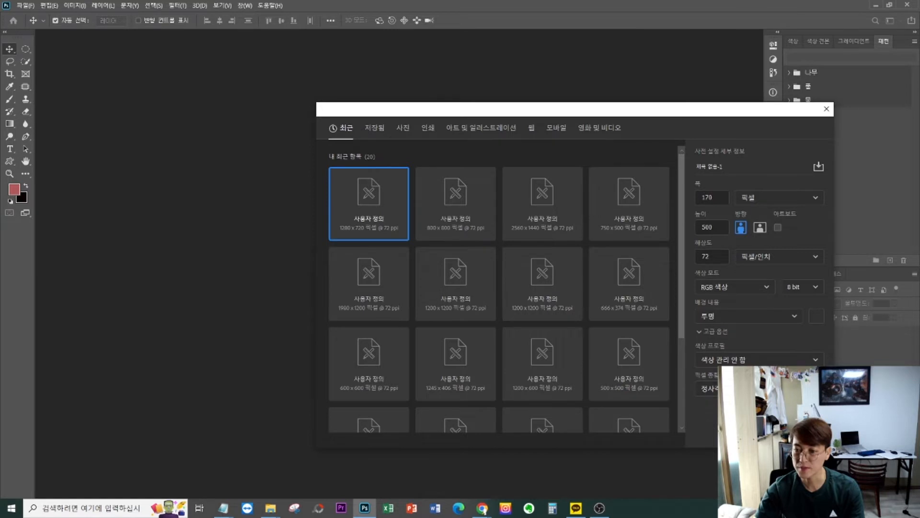
left_click(763, 432)
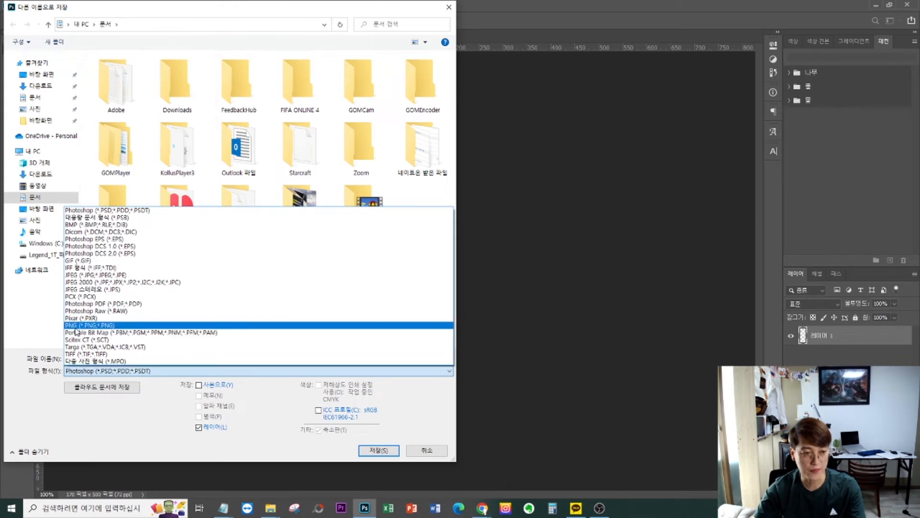
- Save the 170 × 500 document as a PNG named 500 in the 바탕 화면 folder, using the large file size option
left_click(77, 326)
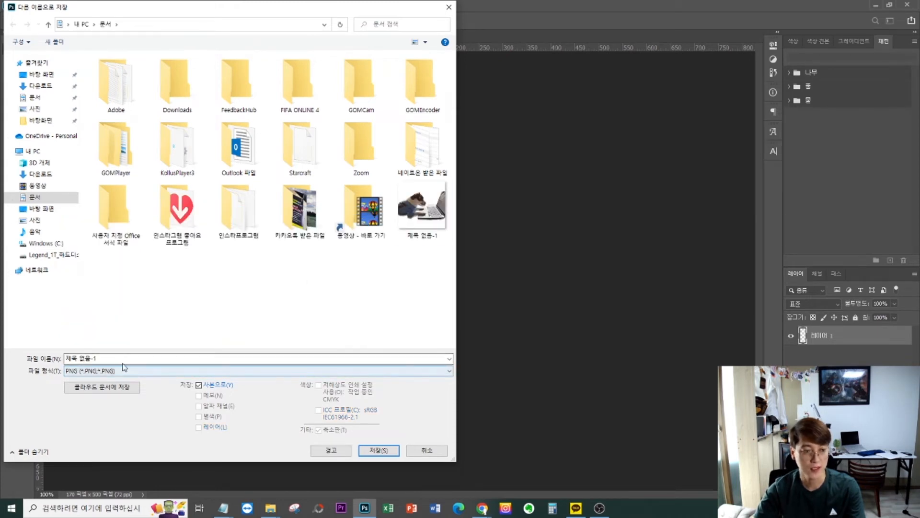
left_click(119, 358)
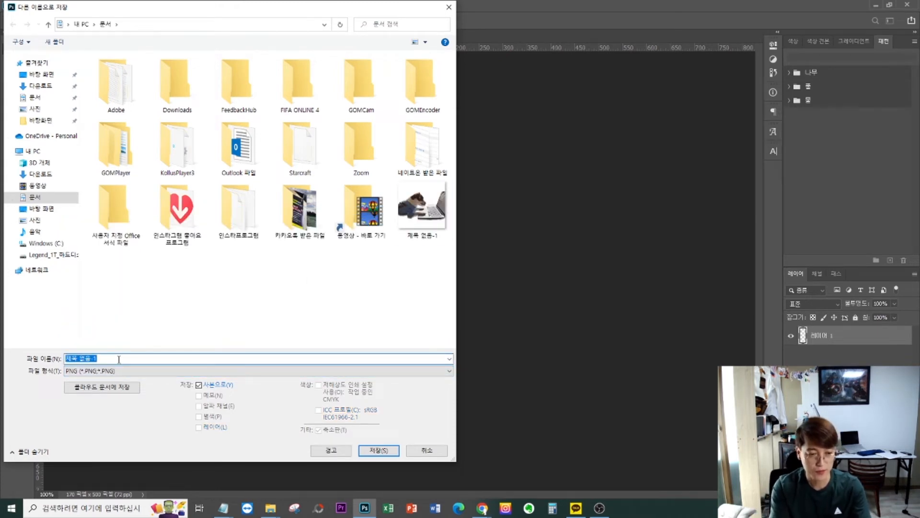
type("500")
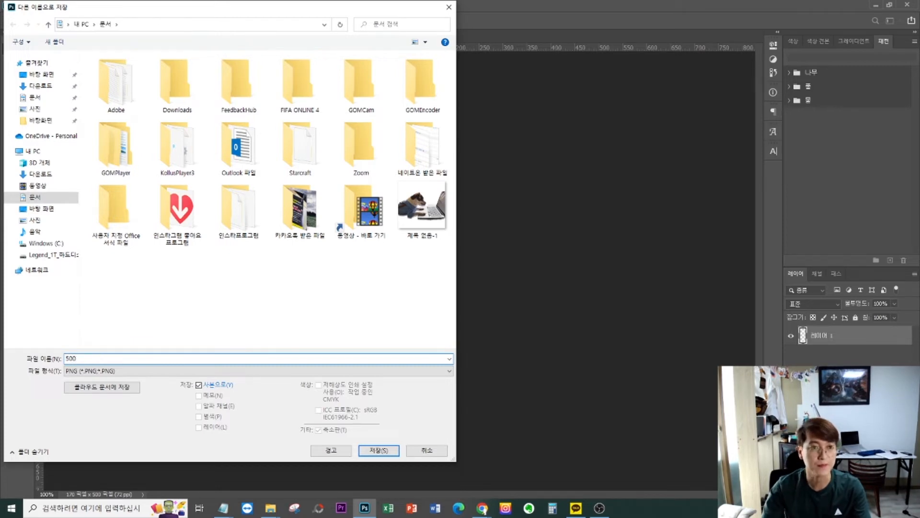
left_click(47, 76)
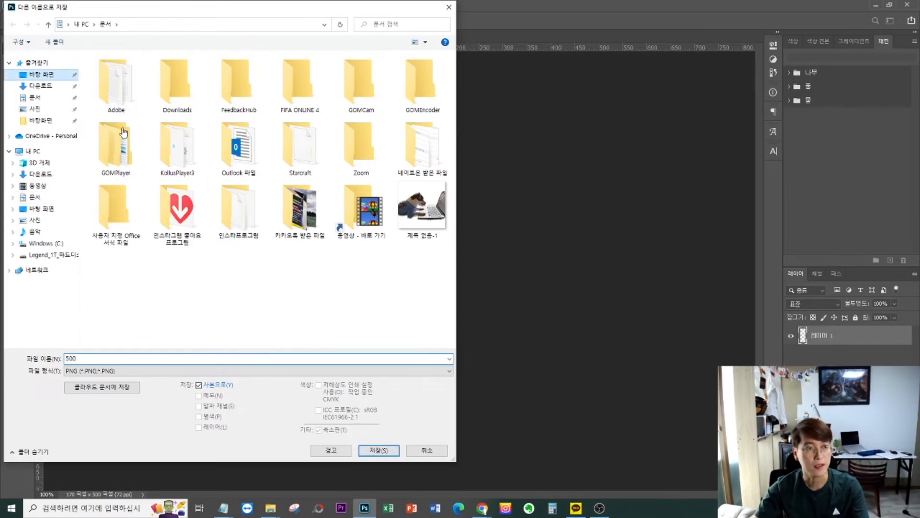
left_click(384, 449)
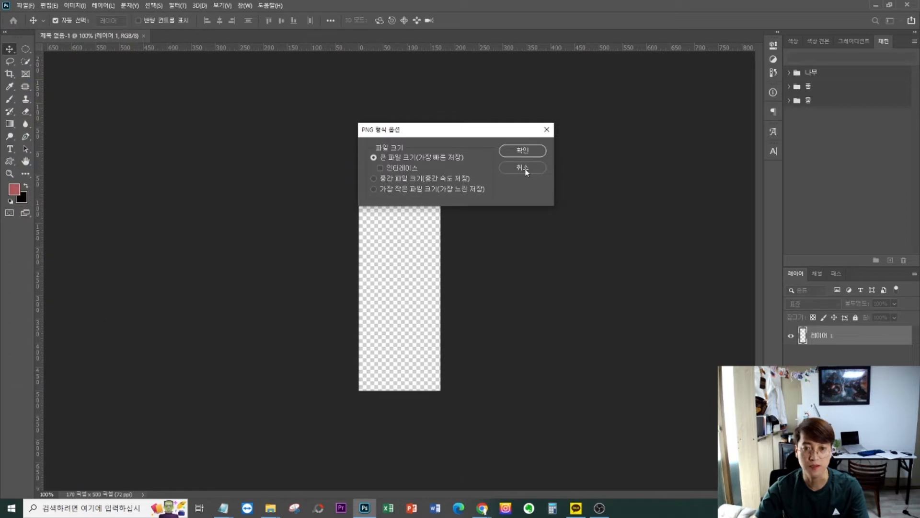
left_click(523, 150)
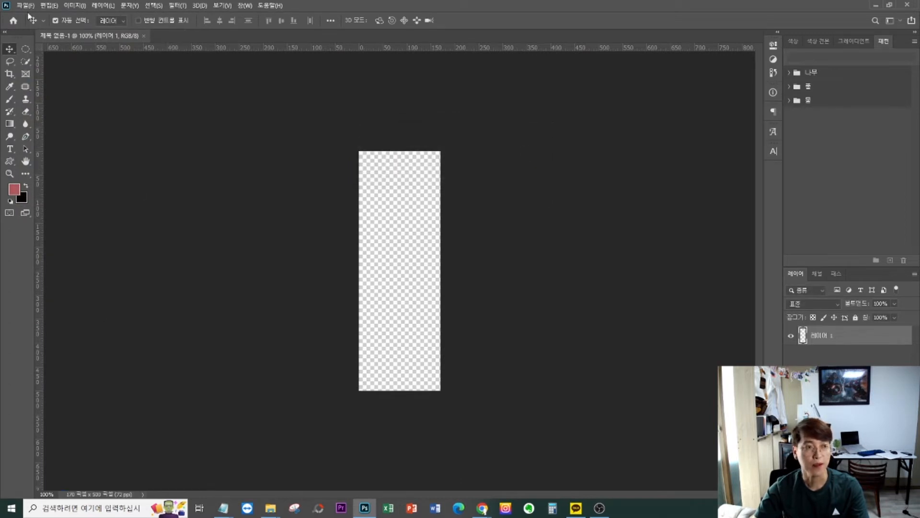
- Create another new document, 170 × 200 pixels at 72 ppi with a transparent background
left_click(25, 6)
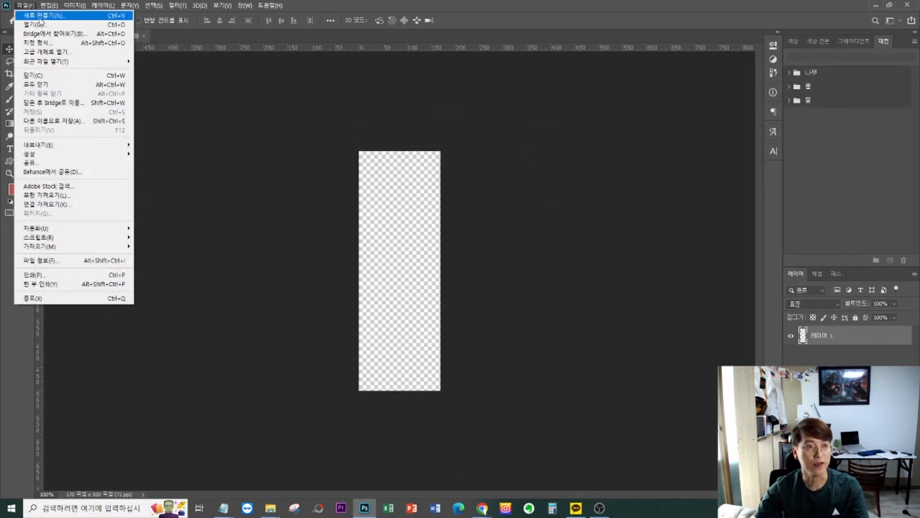
left_click(42, 15)
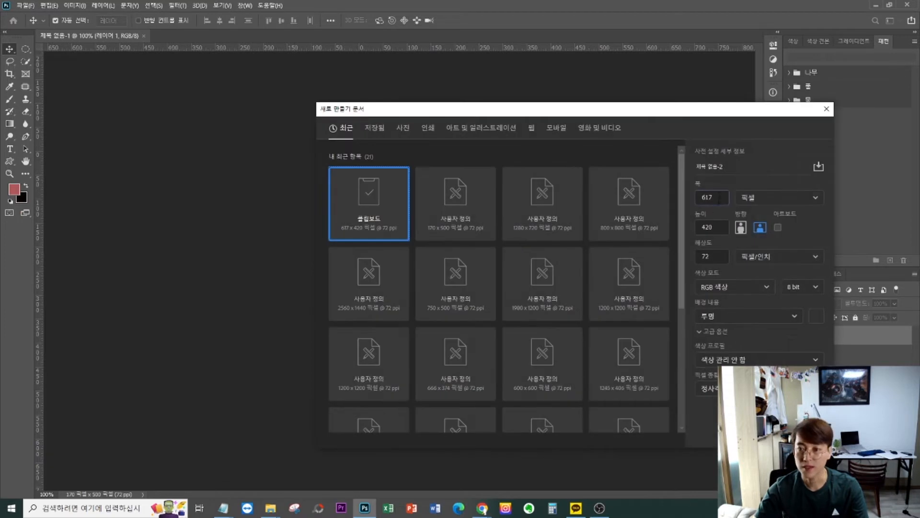
left_click(713, 197)
type("1")
key("Tab")
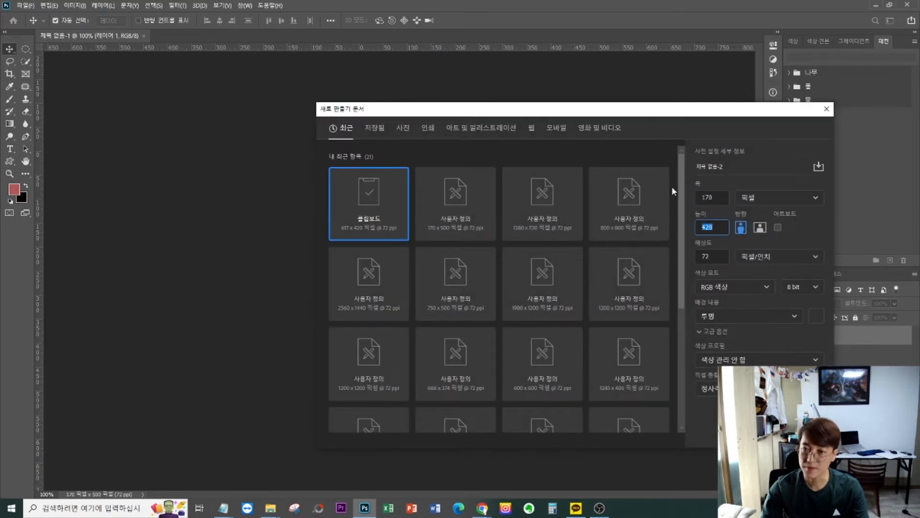
type("200")
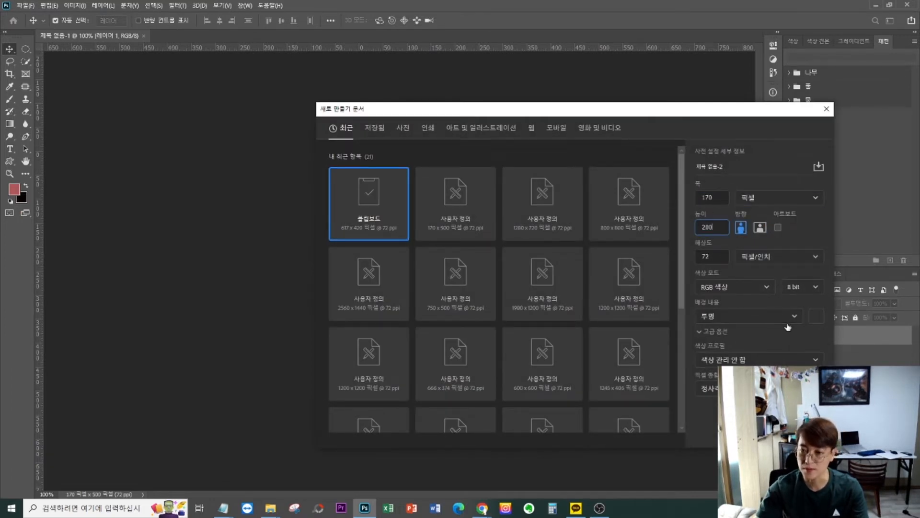
key("Return")
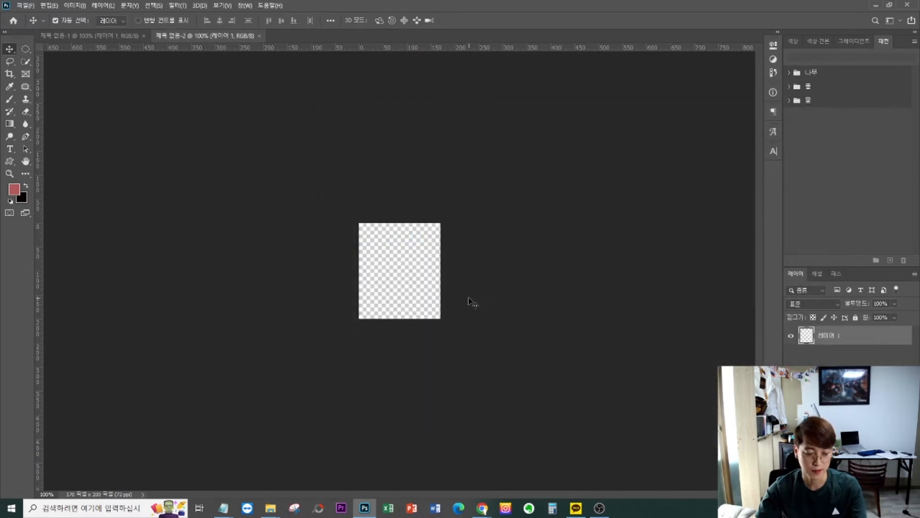
- Save the 170 × 200 document as a PNG in the 바탕 화면 folder, using the large file size option
left_click(25, 5)
left_click(48, 123)
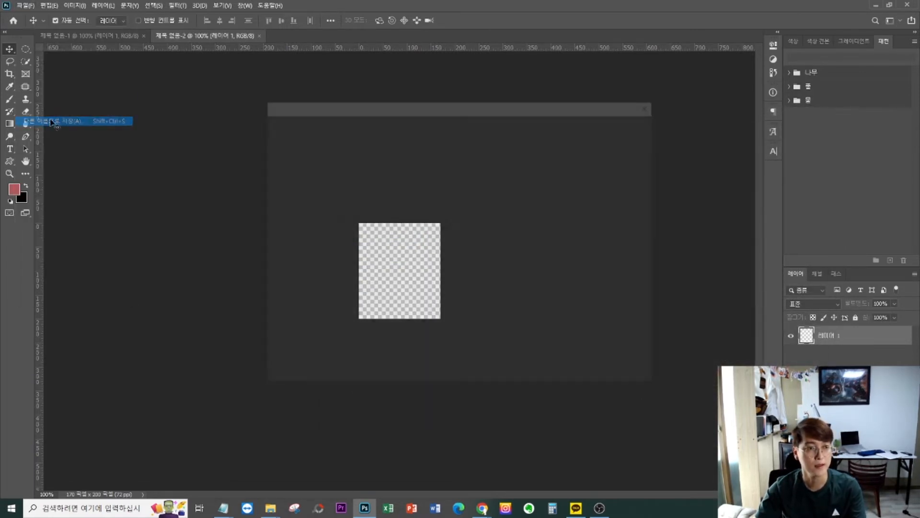
left_click(512, 337)
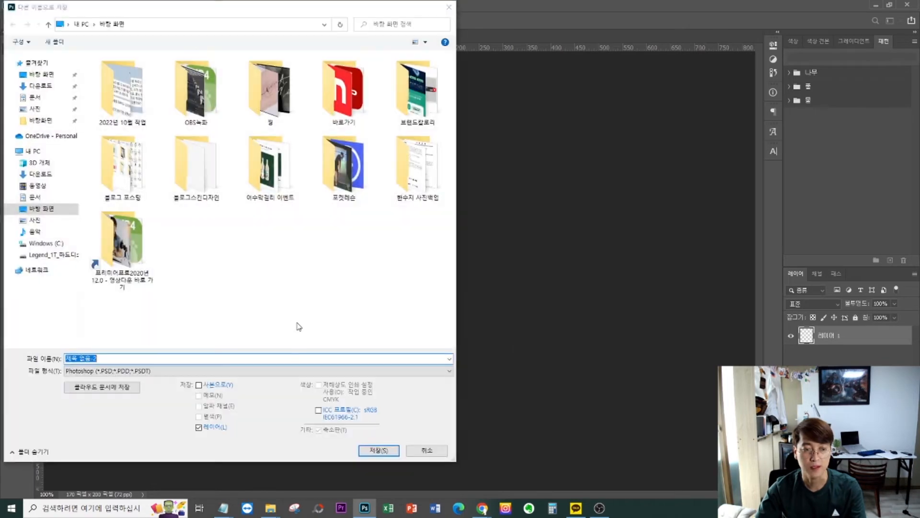
left_click(138, 370)
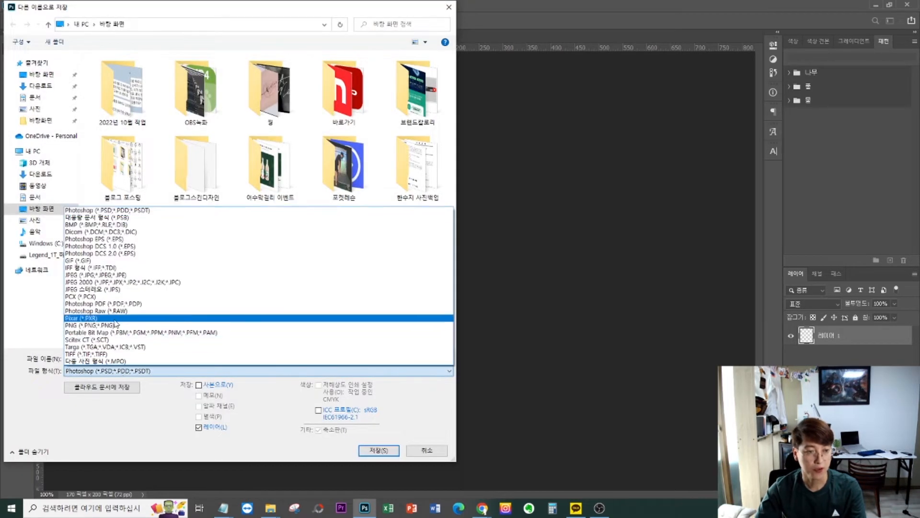
left_click(92, 325)
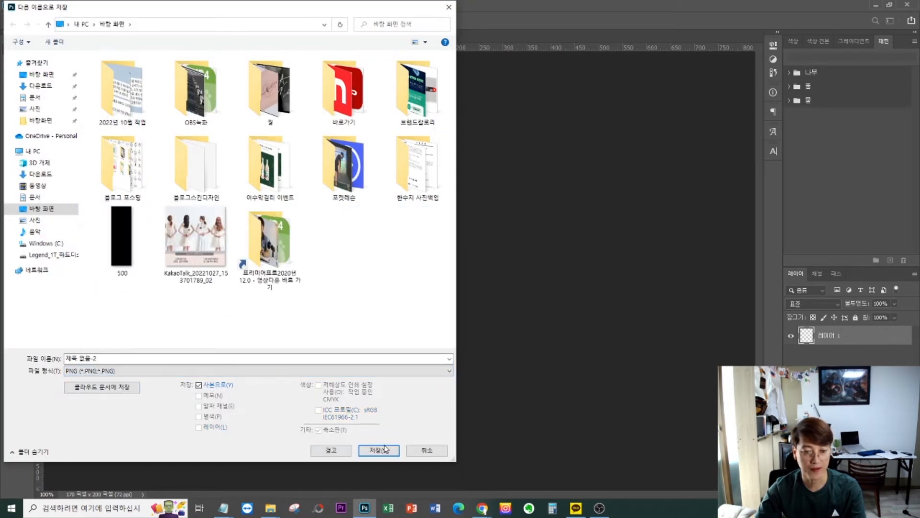
left_click(378, 450)
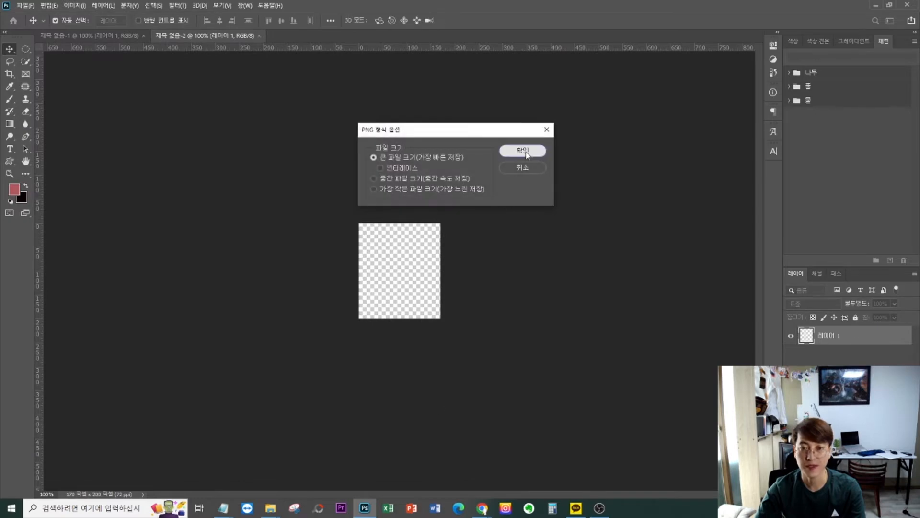
left_click(525, 152)
- Minimize Photoshop, bring up the 블로그스킨디자인 folder in File Explorer and examine the 200 and 500 images
left_click(875, 5)
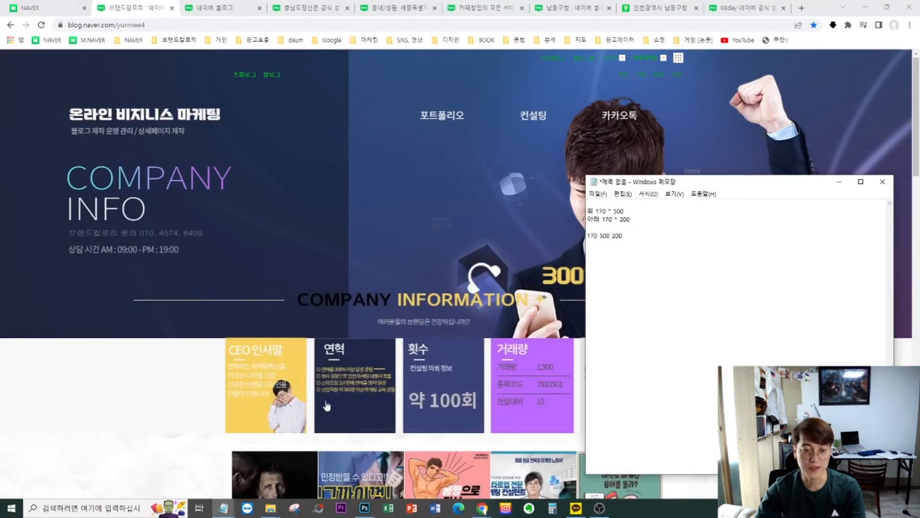
mouse_move(271, 507)
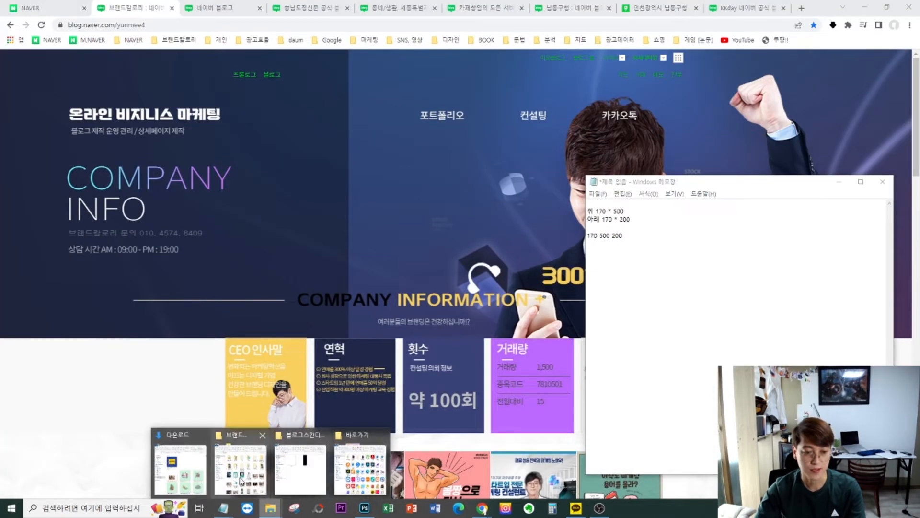
left_click(300, 469)
left_click_drag(378, 179, 419, 55)
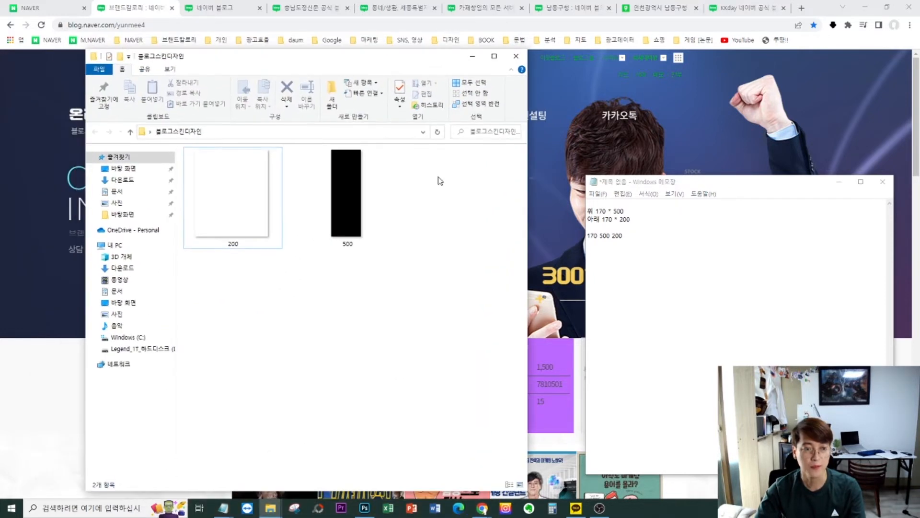
left_click(242, 210)
left_click(234, 312)
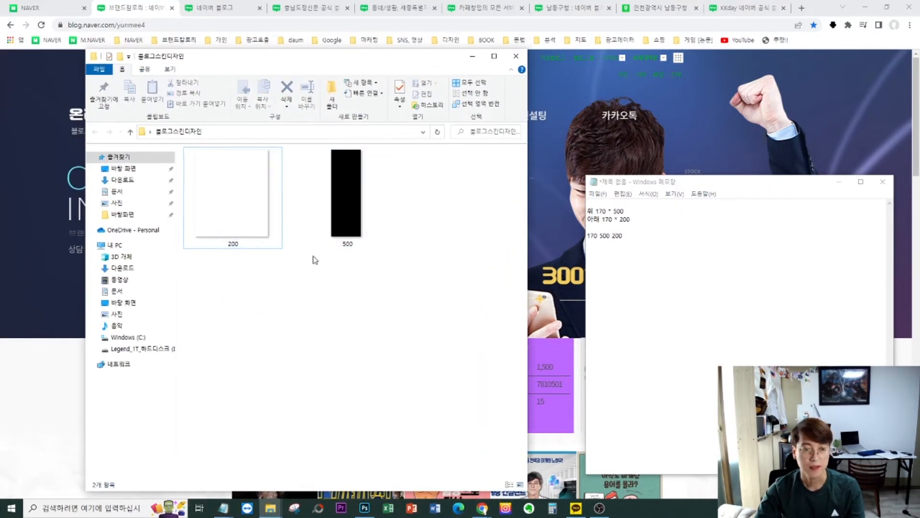
left_click(343, 211)
left_click(245, 211)
left_click(297, 295)
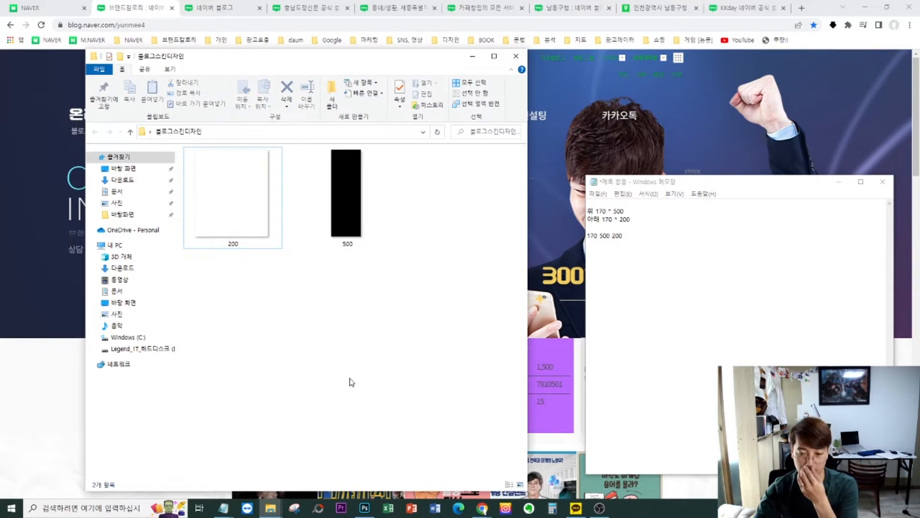
- Switch back to the 브랜드칼로리 blog in Chrome, highlight all its content to view the transparent widgets, and clear the highlight
left_click(830, 122)
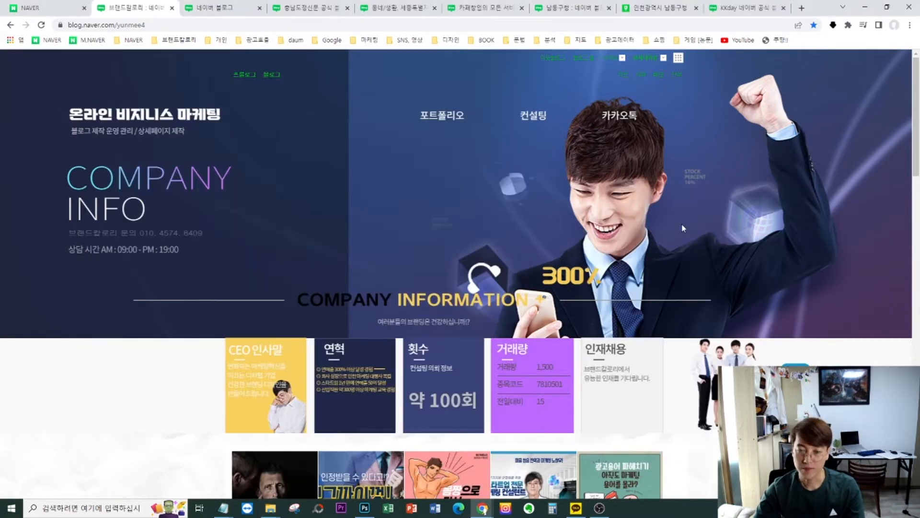
key("ctrl+a")
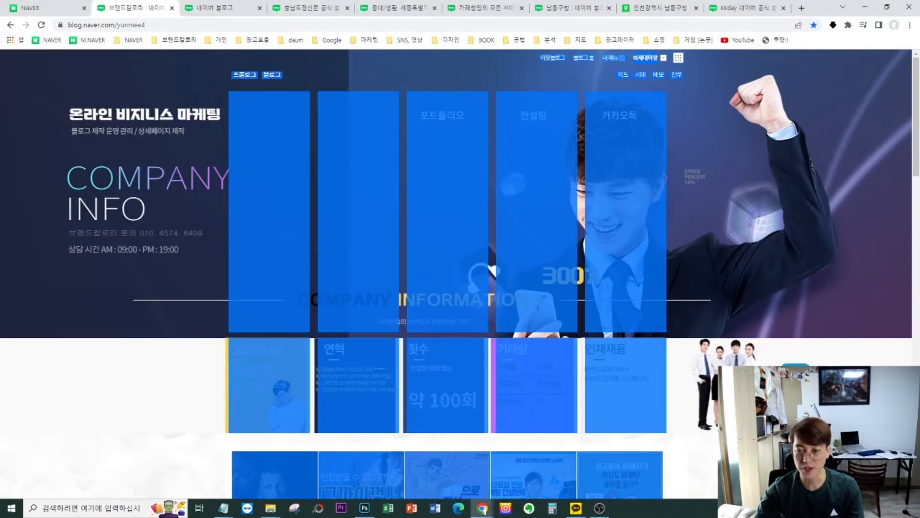
left_click(491, 270)
- Open the blog's management page and go to the 레이아웃·위젯 설정 page under its decoration settings
scroll(478, 339, "down", 20)
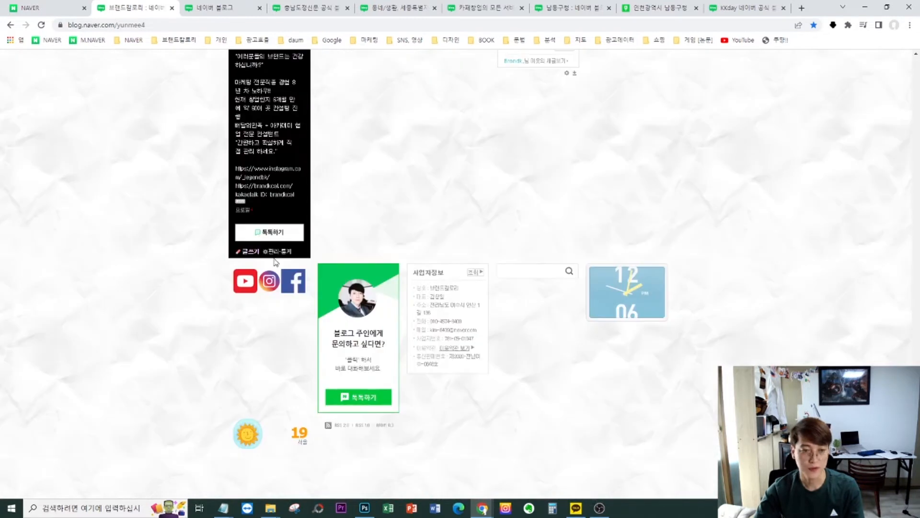
left_click(269, 251)
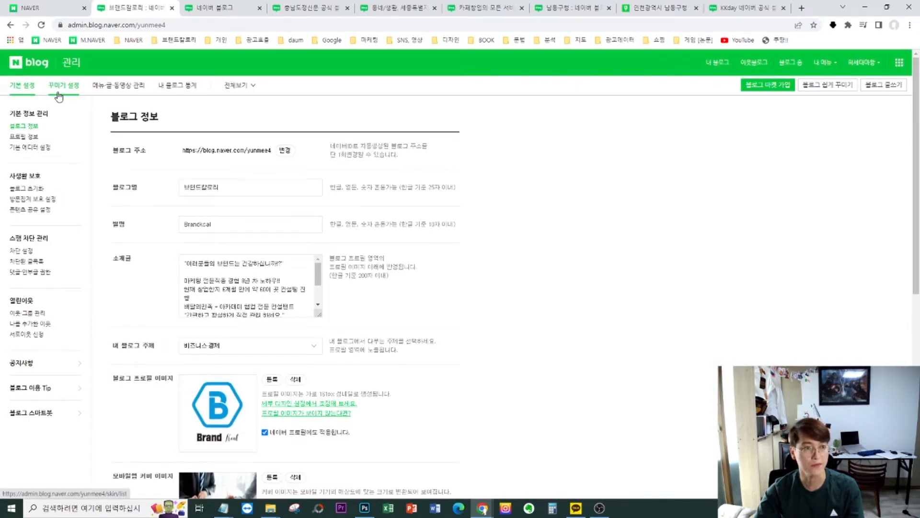
left_click(59, 95)
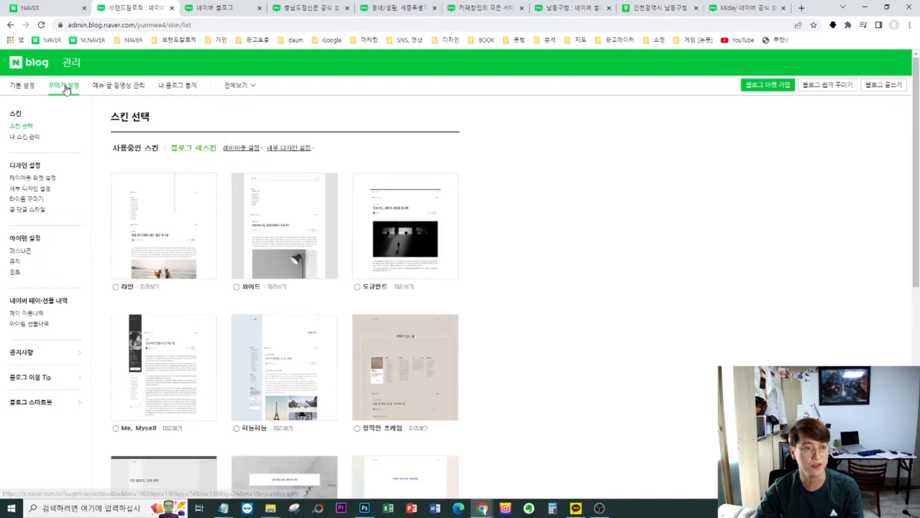
left_click(39, 178)
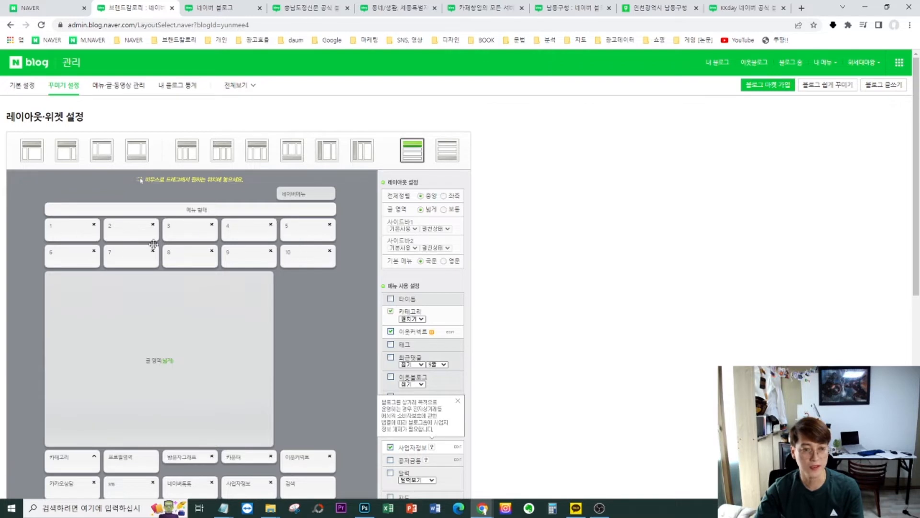
- Examine the widget layout, open the 위젯 직접등록 form to view its name and code fields, and close it
scroll(501, 339, "down", 5)
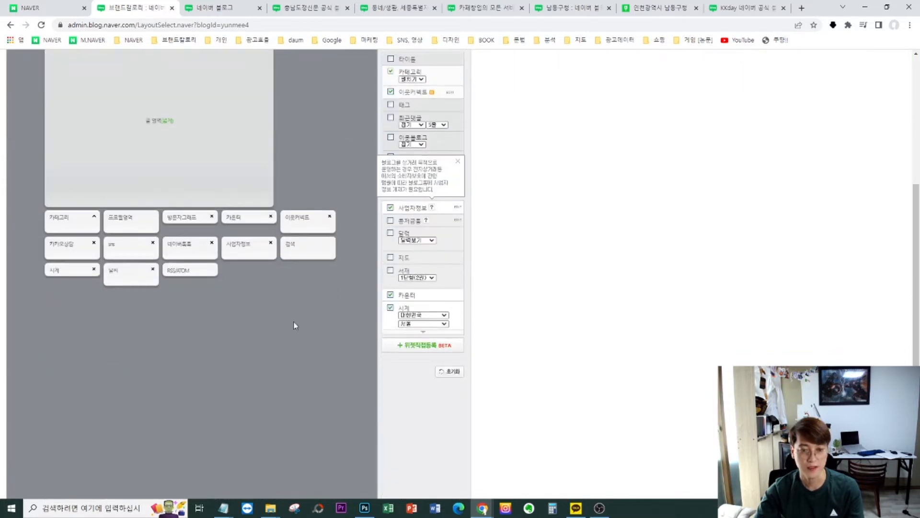
scroll(294, 326, "up", 5)
scroll(288, 307, "down", 3)
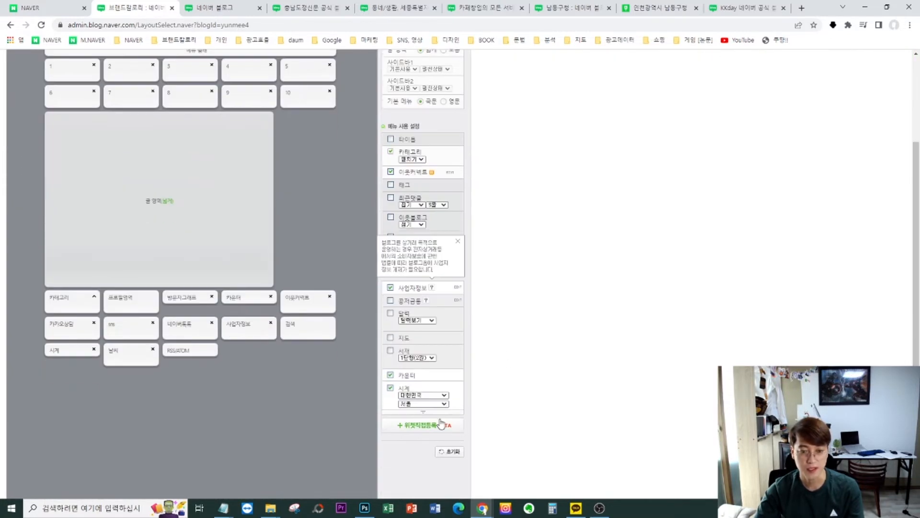
left_click(424, 426)
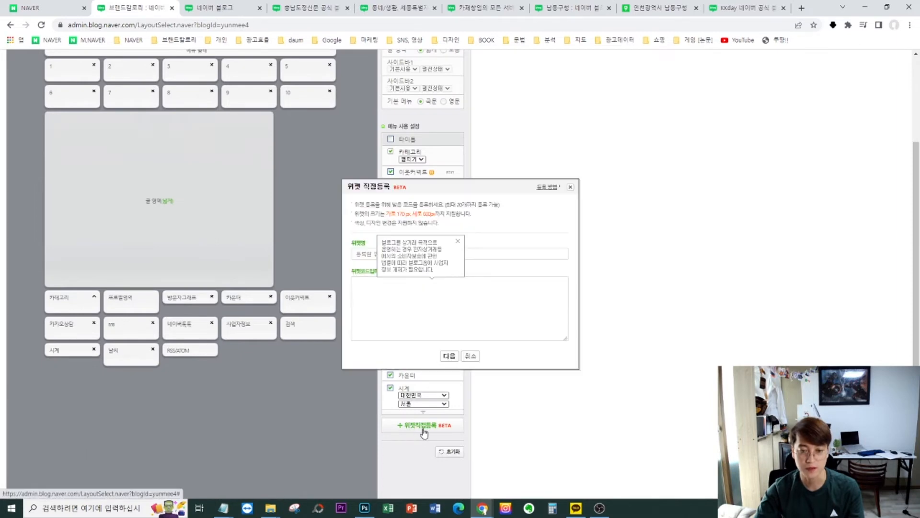
left_click(449, 305)
left_click(479, 252)
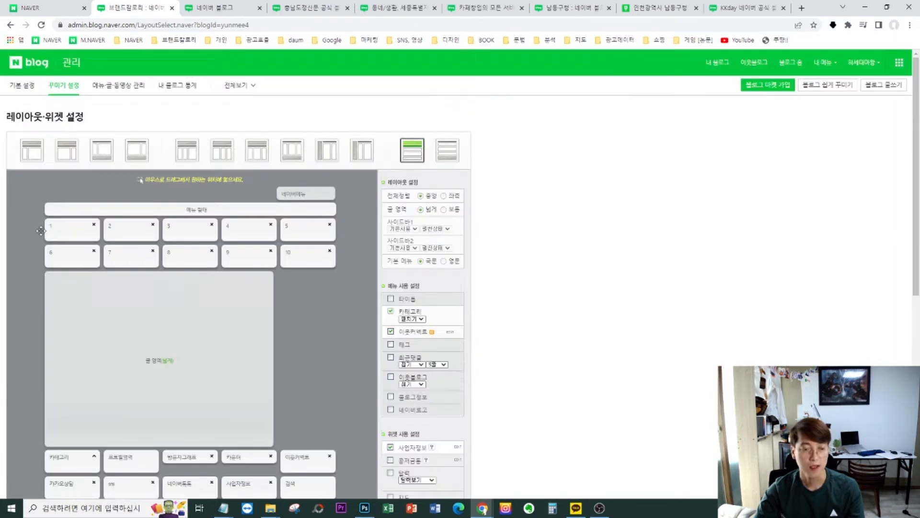
- Examine widget blocks 1 to 10 above the post area and review where the 위젯 직접등록 form registers new widgets
scroll(362, 322, "down", 7)
scroll(274, 291, "up", 7)
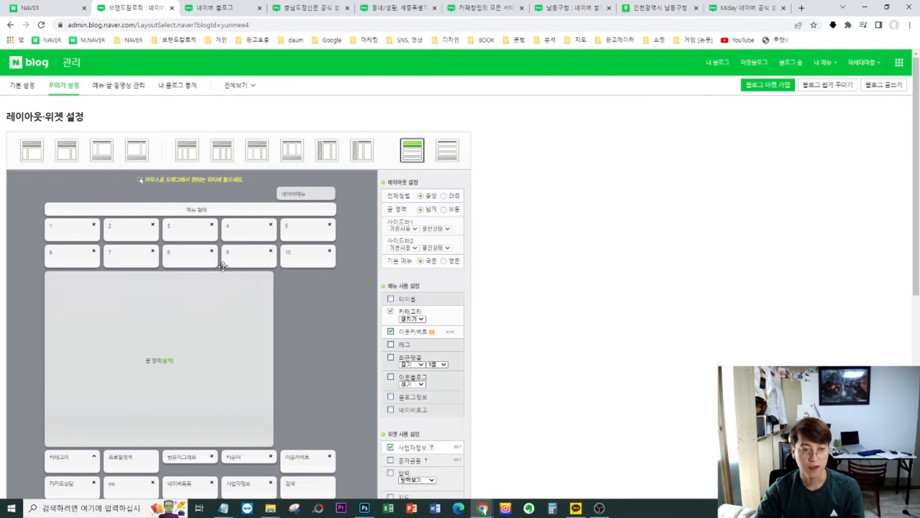
scroll(312, 315, "down", 5)
left_click(426, 356)
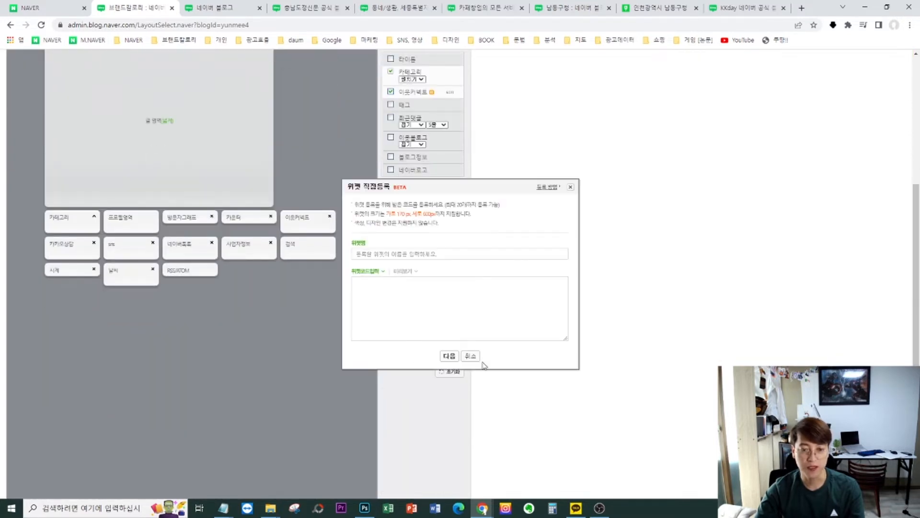
scroll(479, 362, "up", 5)
scroll(476, 306, "down", 7)
left_click(471, 278)
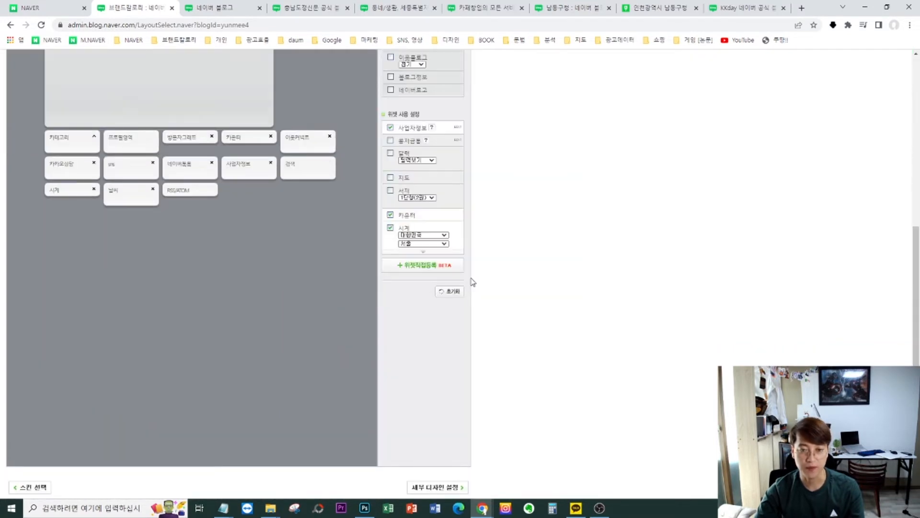
scroll(475, 314, "up", 7)
scroll(479, 364, "down", 5)
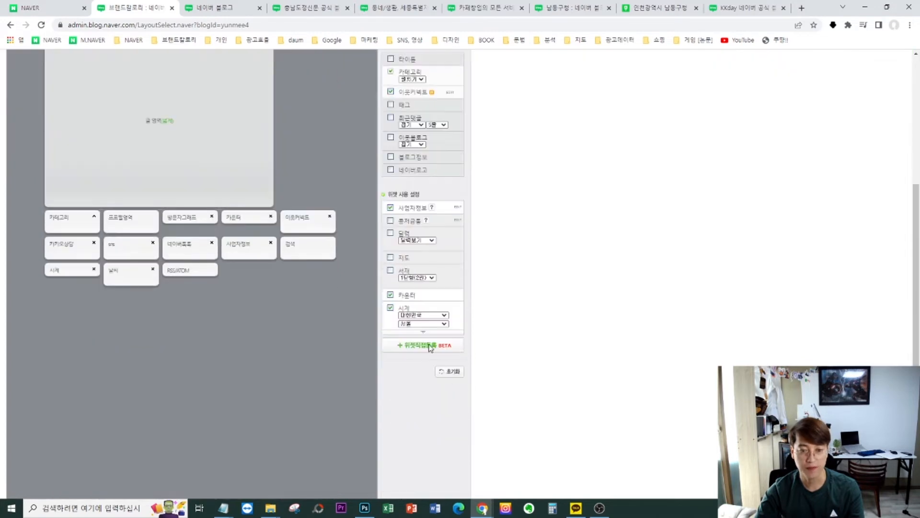
- Expand the widget list, open the edit form of custom widget 1, copy its image code, and close the form
left_click(423, 331)
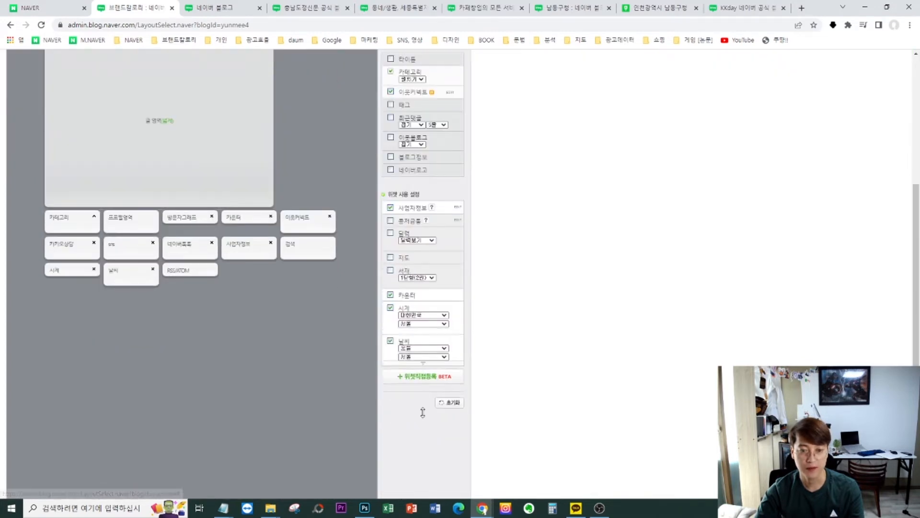
scroll(433, 359, "down", 3)
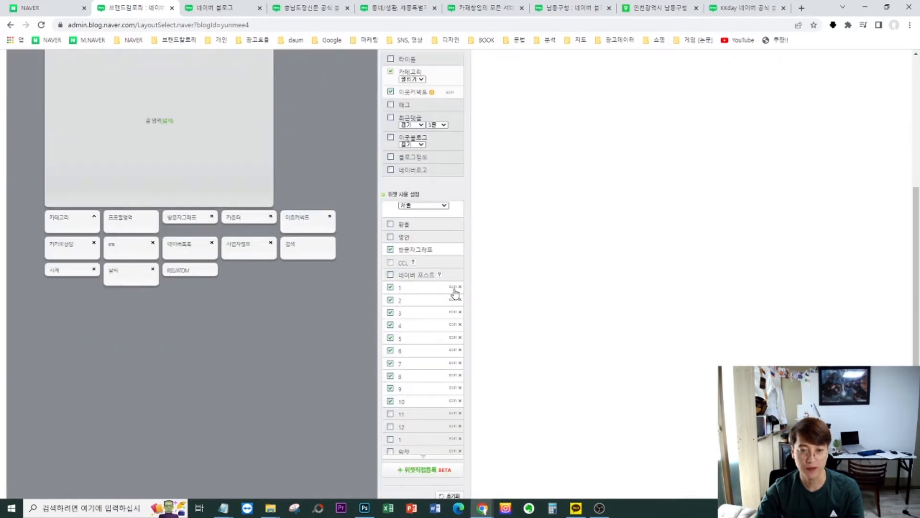
left_click(452, 287)
left_click(381, 296)
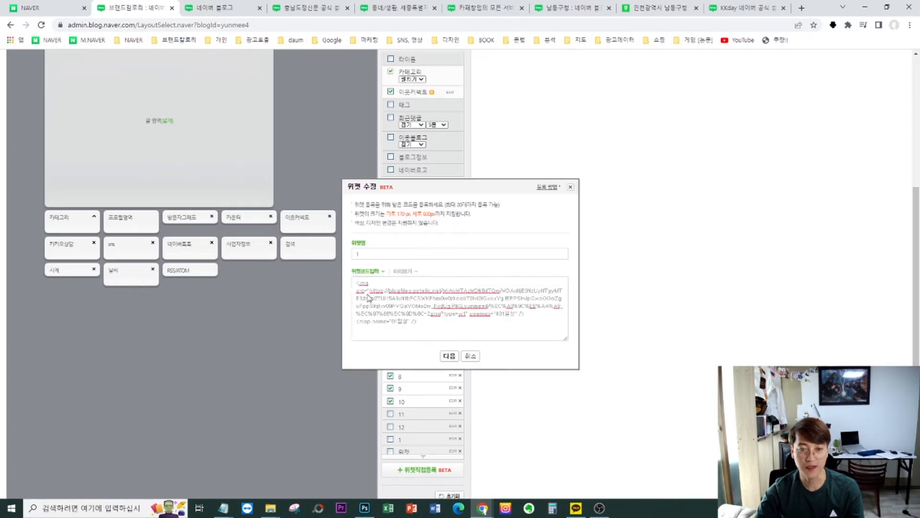
left_click_drag(445, 324, 323, 269)
left_click(416, 318)
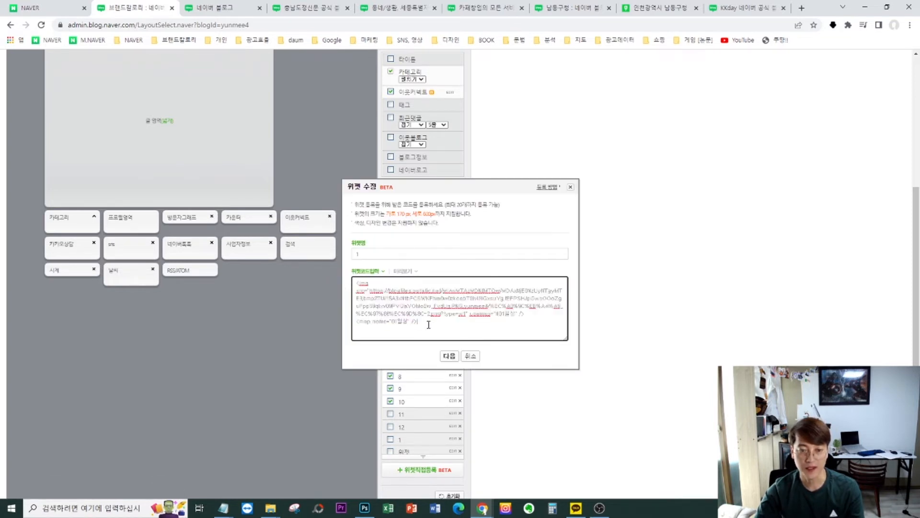
left_click_drag(428, 324, 310, 256)
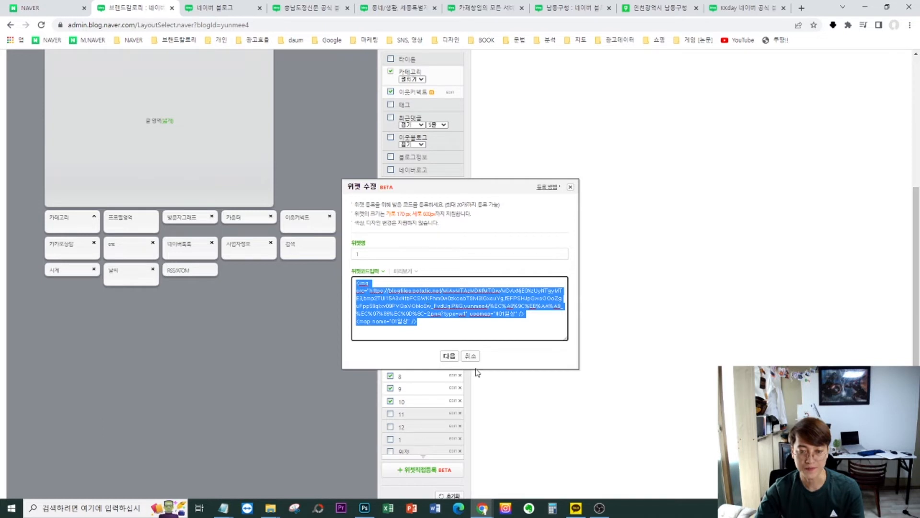
left_click(470, 357)
- Preview a new directly registered widget named 1 using the copied code, and cancel the registration
left_click(442, 471)
left_click(446, 308)
key("ctrl+v")
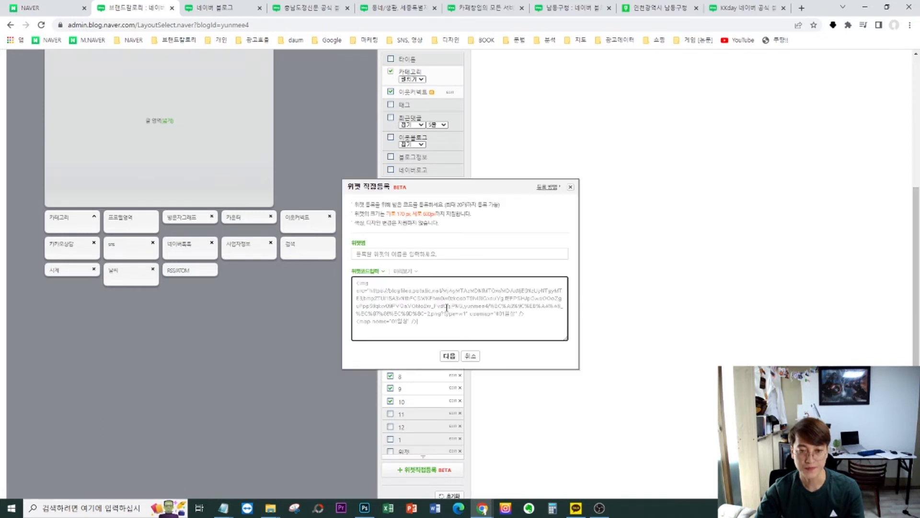
left_click(455, 359)
left_click(543, 78)
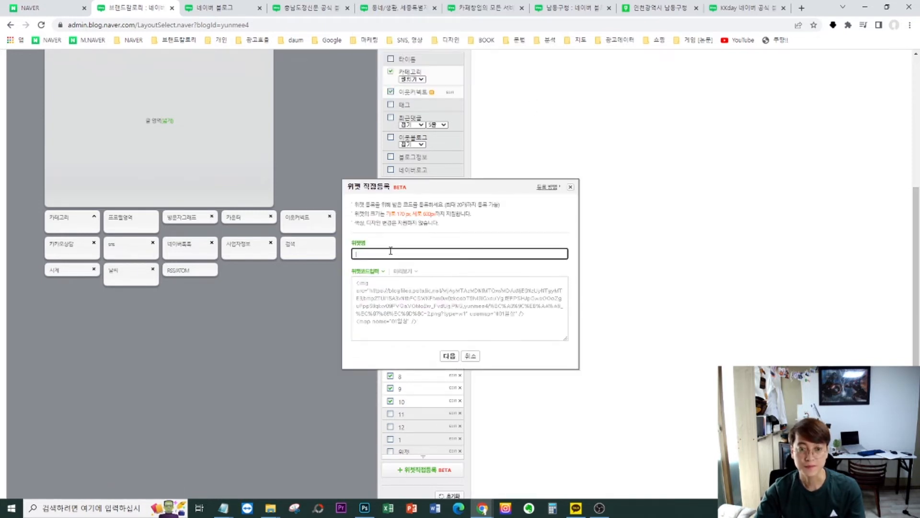
type("1")
left_click(449, 355)
scroll(382, 392, "down", 2)
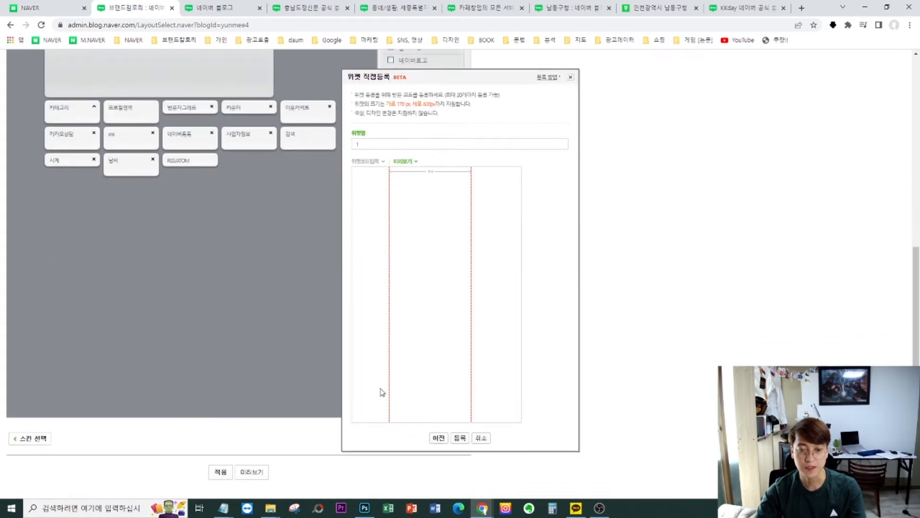
left_click(481, 438)
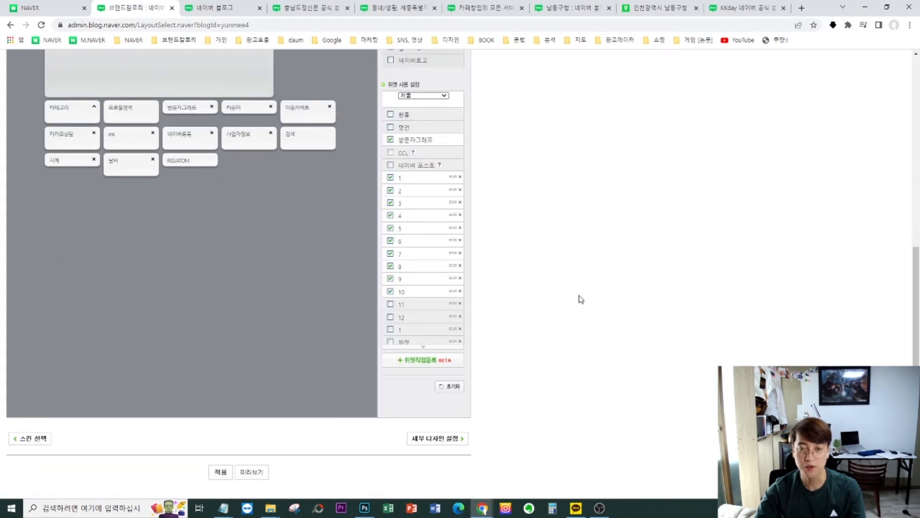
- Set the blog's default editor to 스마트에디터 2.0 in the 기본 에디터 설정 page and save the setting
scroll(579, 299, "up", 7)
left_click(717, 63)
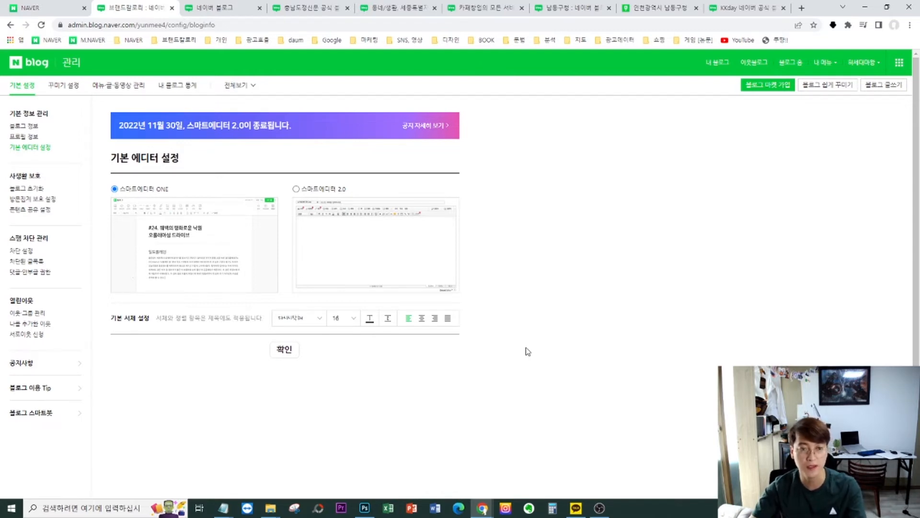
left_click(325, 191)
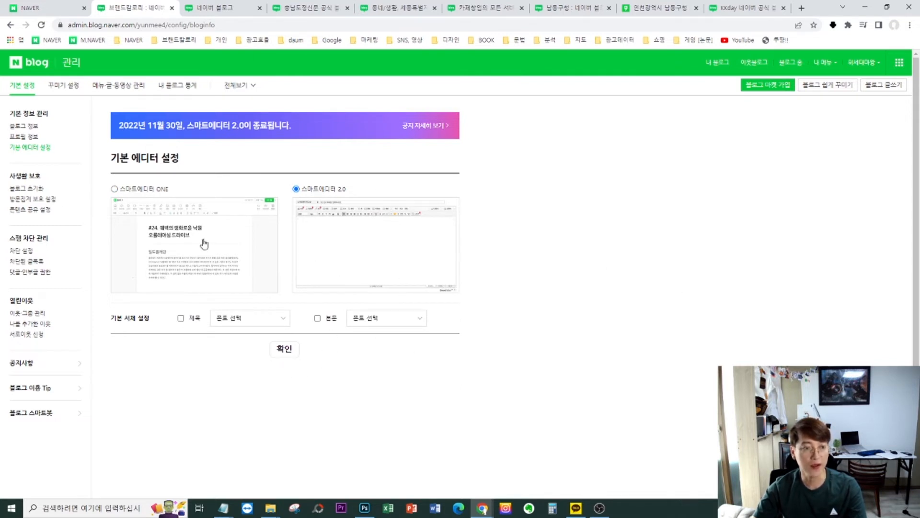
left_click(281, 348)
left_click(458, 290)
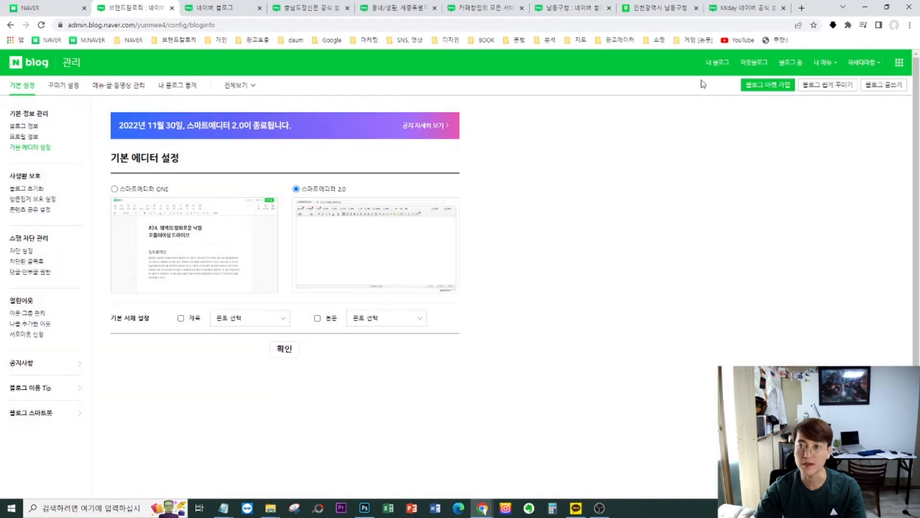
- Return to the blog's front page and start writing a new post from the profile area
left_click(719, 66)
scroll(463, 323, "down", 15)
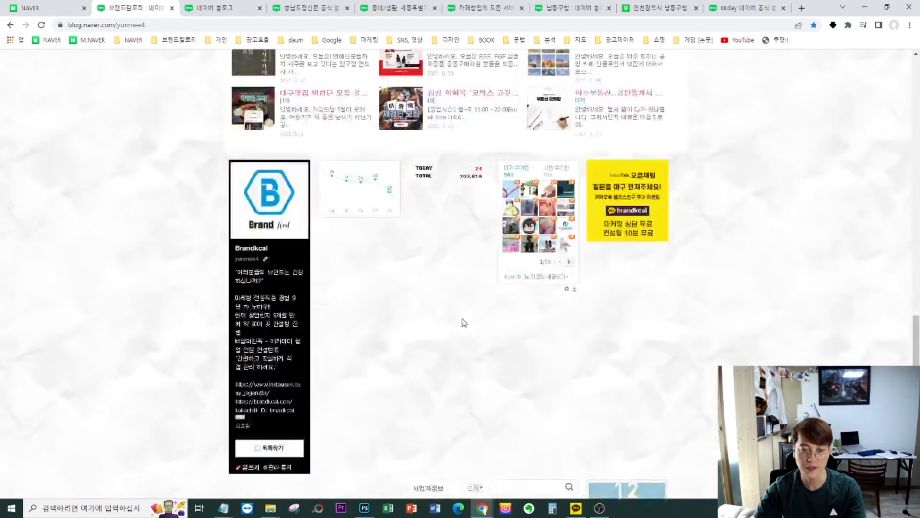
left_click(249, 329)
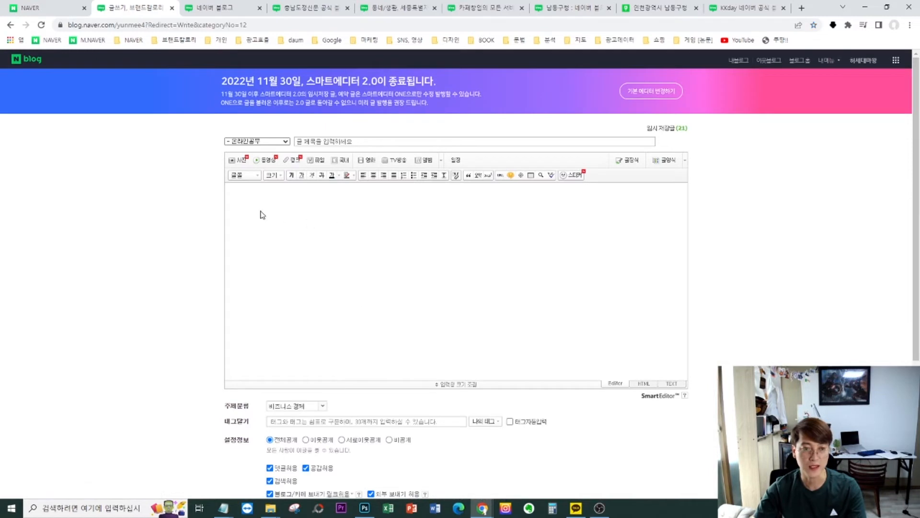
- Insert the 500 image from the 바탕 화면 folder into the new post as a photo
left_click(240, 160)
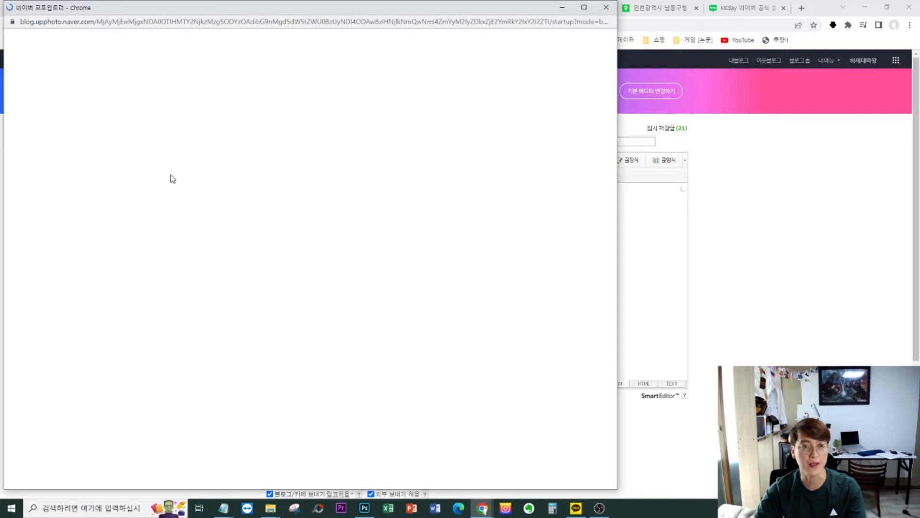
left_click(36, 47)
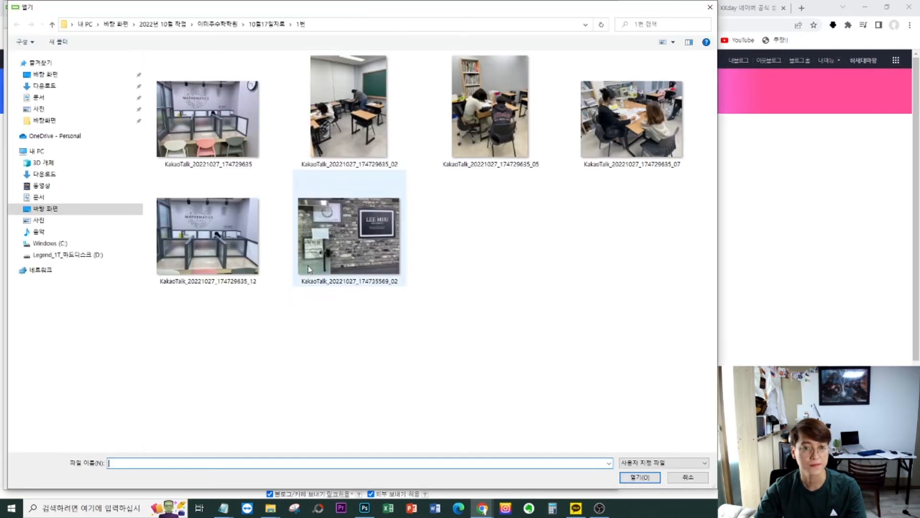
left_click(44, 75)
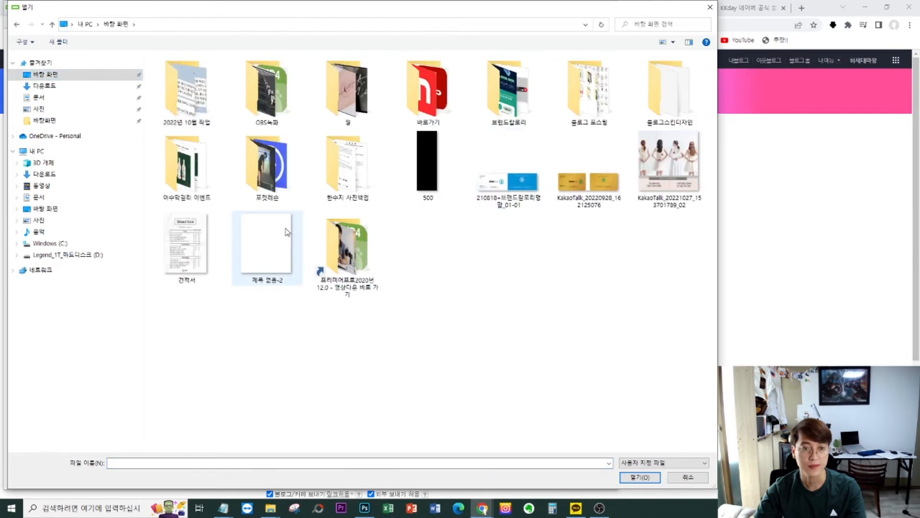
left_click(434, 182)
double_click(427, 163)
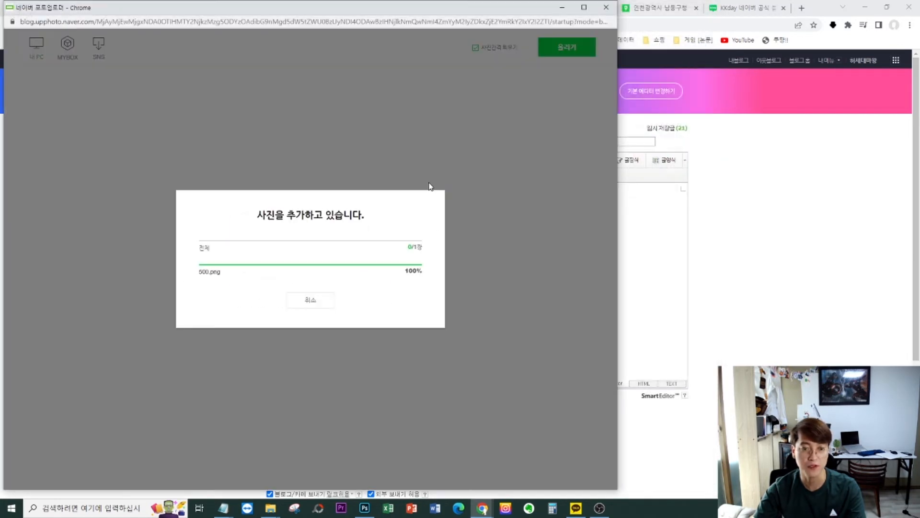
left_click(563, 47)
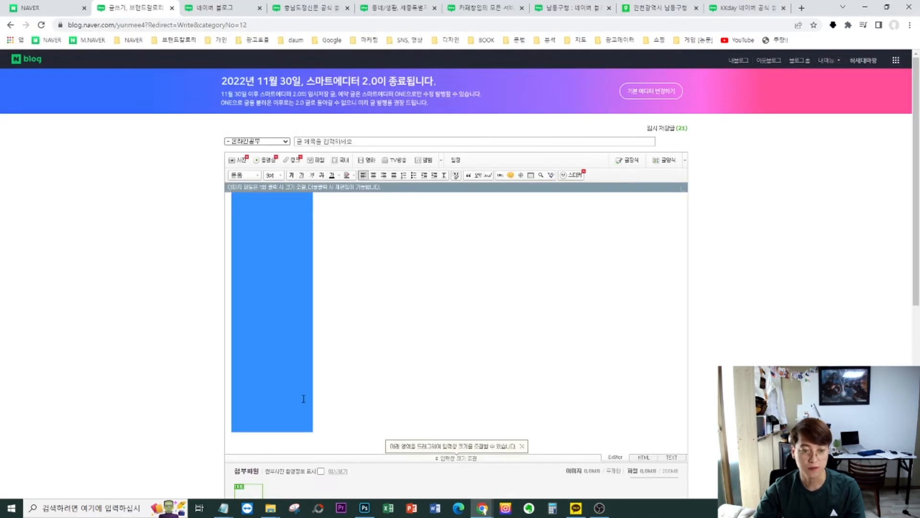
- Highlight the transparent image in the post body, set the post to 비공개, and publish it without a title
left_click(304, 399)
left_click(411, 346)
left_click_drag(404, 398, 177, 277)
scroll(450, 331, "down", 5)
left_click(389, 343)
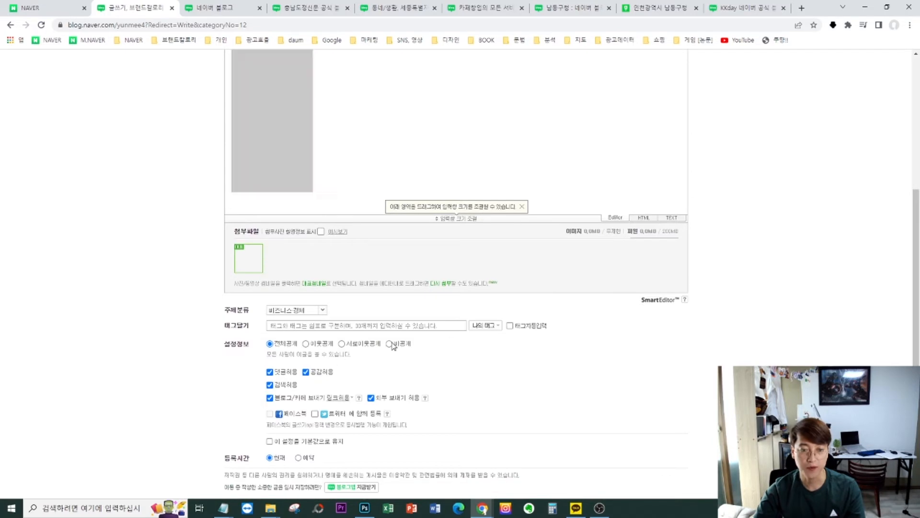
scroll(479, 407, "down", 2)
left_click(489, 423)
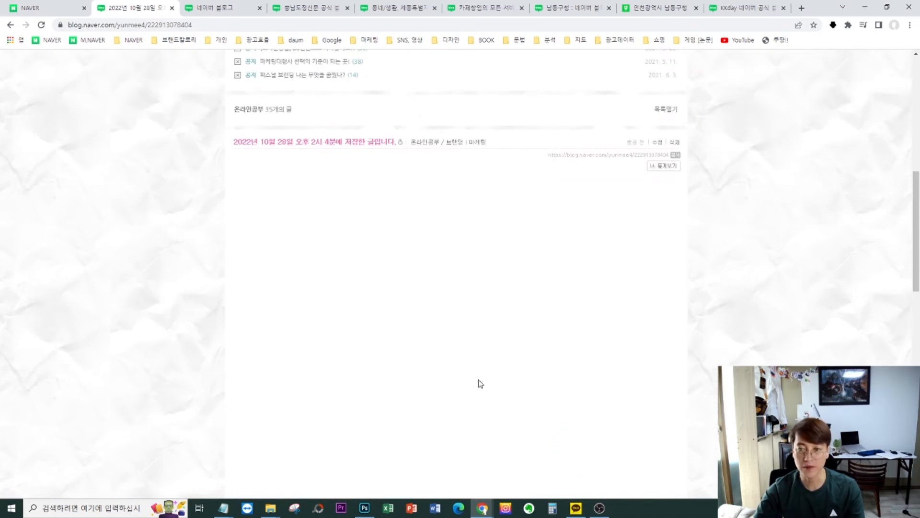
- Highlight the published post's content to locate the transparent image, and copy the image's address
key("ctrl+a")
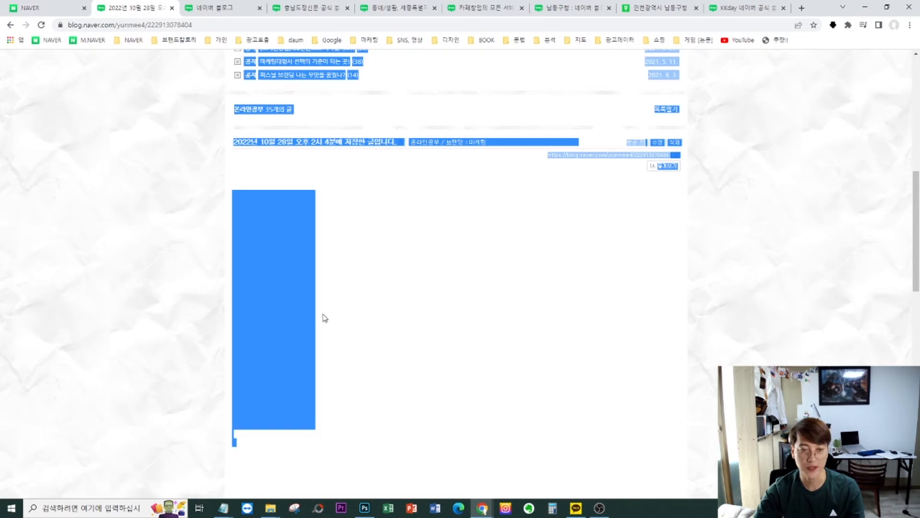
scroll(308, 282, "down", 2)
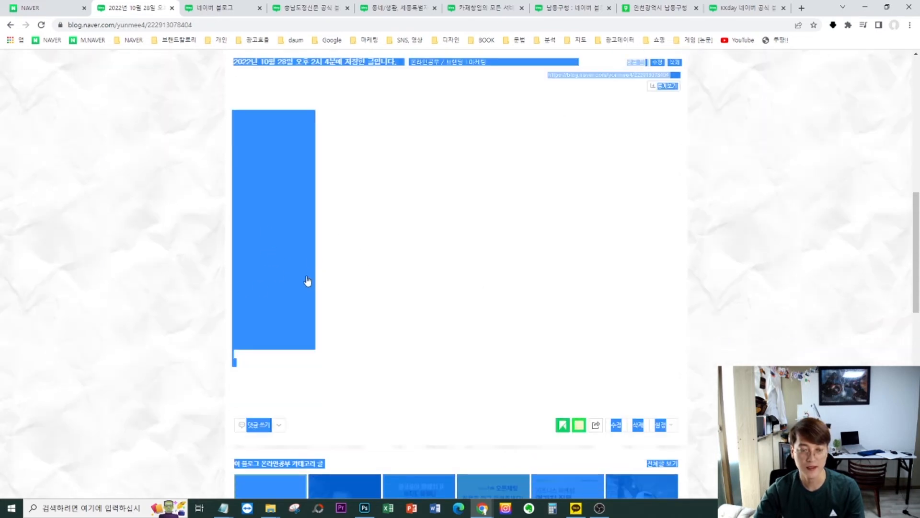
scroll(372, 290, "up", 4)
scroll(396, 337, "down", 4)
scroll(427, 283, "up", 2)
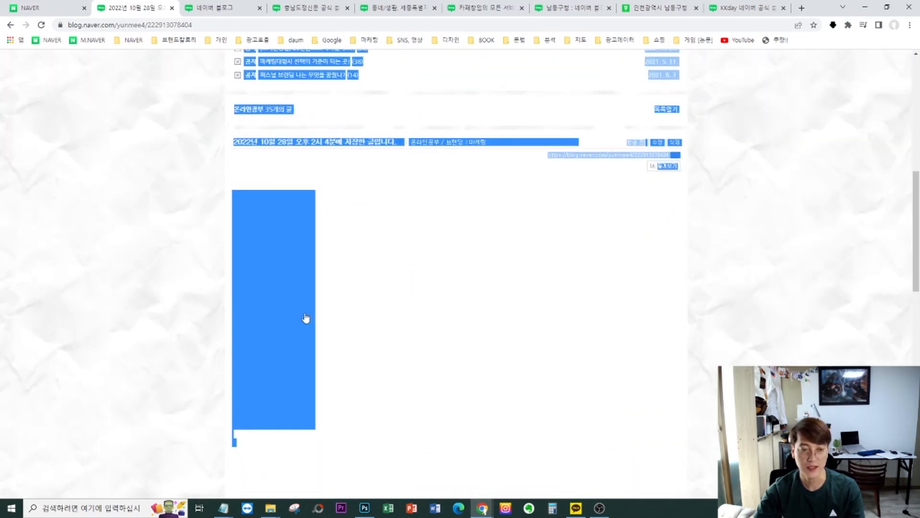
left_click(278, 302)
key("ctrl+a")
right_click(282, 301)
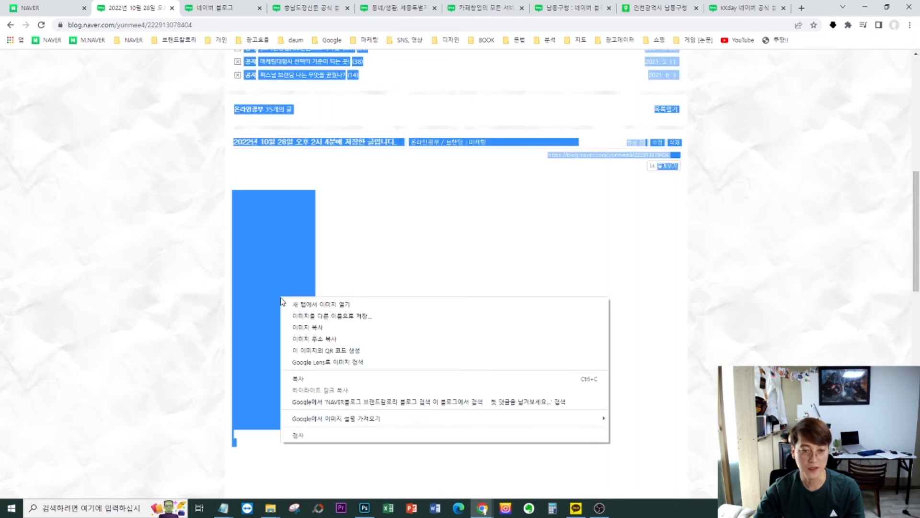
left_click(300, 339)
- Bring up the widget source memo and the untitled memo in Notepad, and paste the image address below the 170 500 200 line
left_click(223, 507)
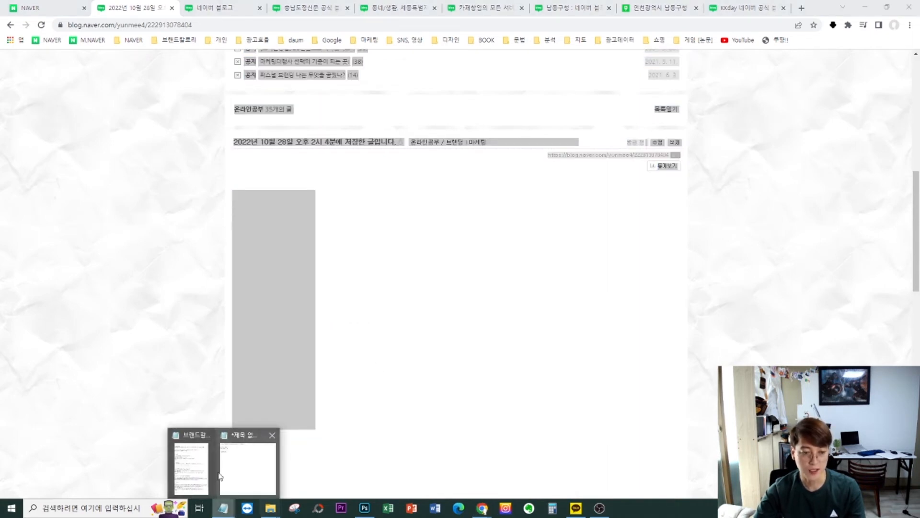
left_click(197, 472)
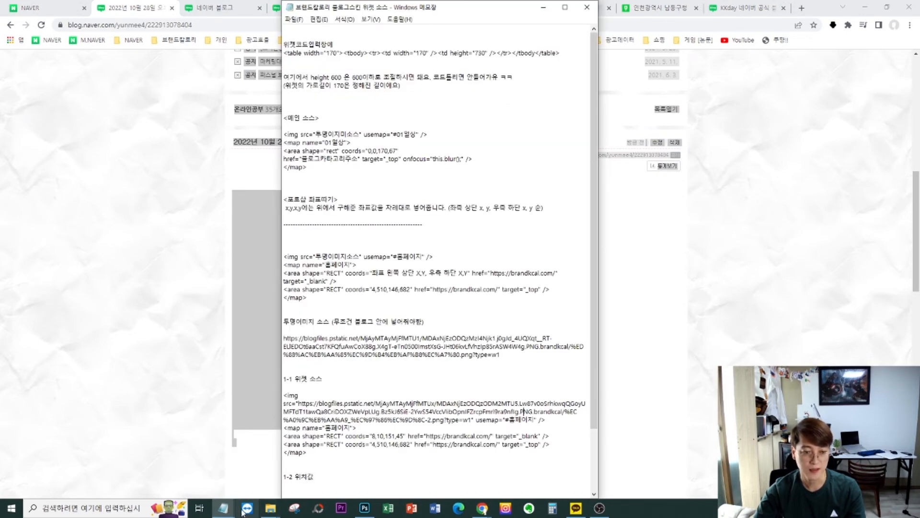
mouse_move(224, 507)
left_click(296, 463)
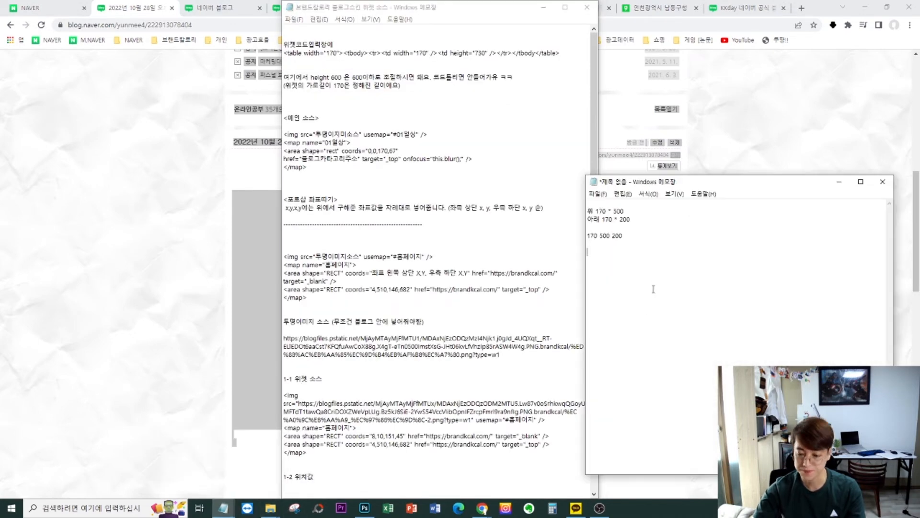
key("ctrl+v")
- Copy the img tag under 1-1 위젯 소스 in the source memo and paste it below the image address in the untitled memo
left_click(353, 257)
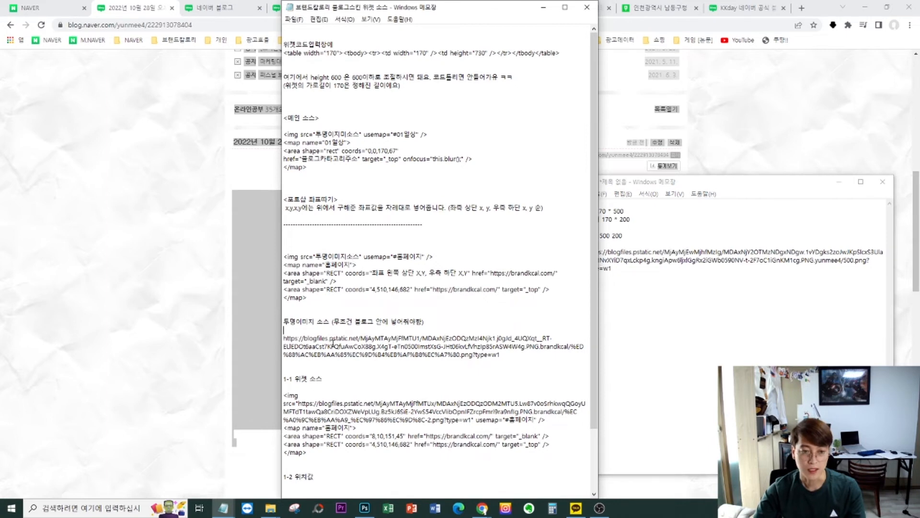
scroll(348, 379, "down", 2)
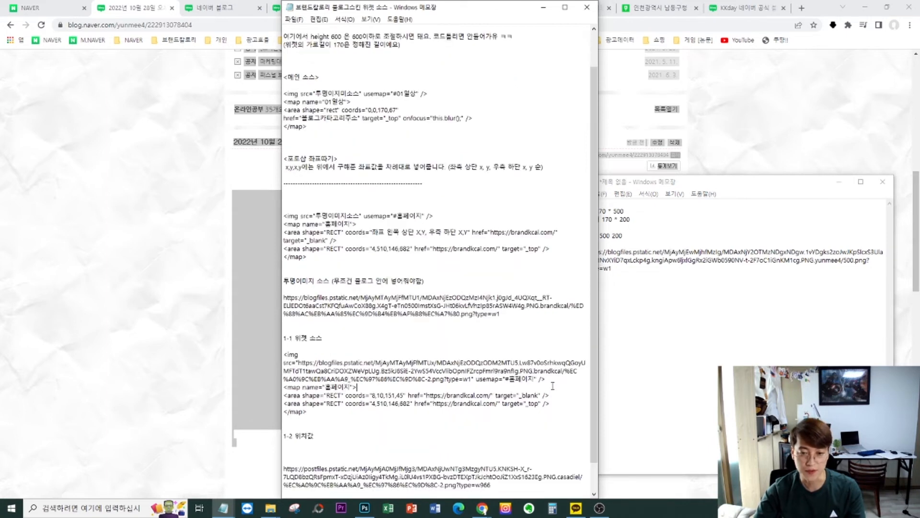
left_click_drag(553, 386, 424, 383)
left_click_drag(564, 380, 283, 354)
left_click(651, 318)
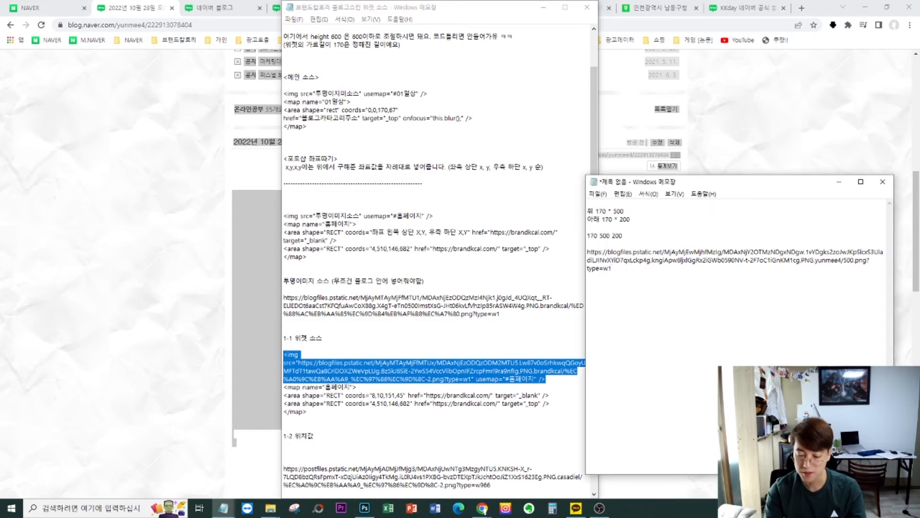
key("Return")
key("Return")
key("Return")
key("ctrl+v")
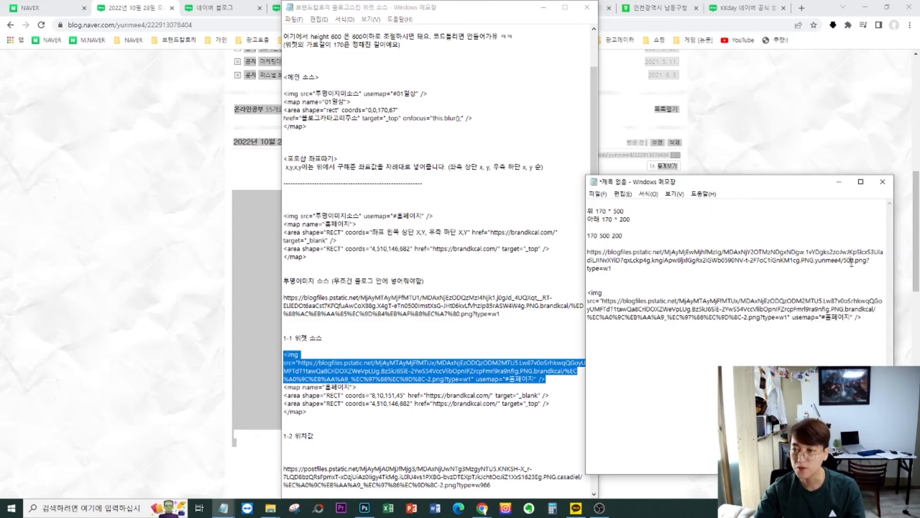
- Examine the pasted 500.png address and the parts of the img tag in the untitled memo, including its quoted source address
left_click_drag(642, 272, 579, 253)
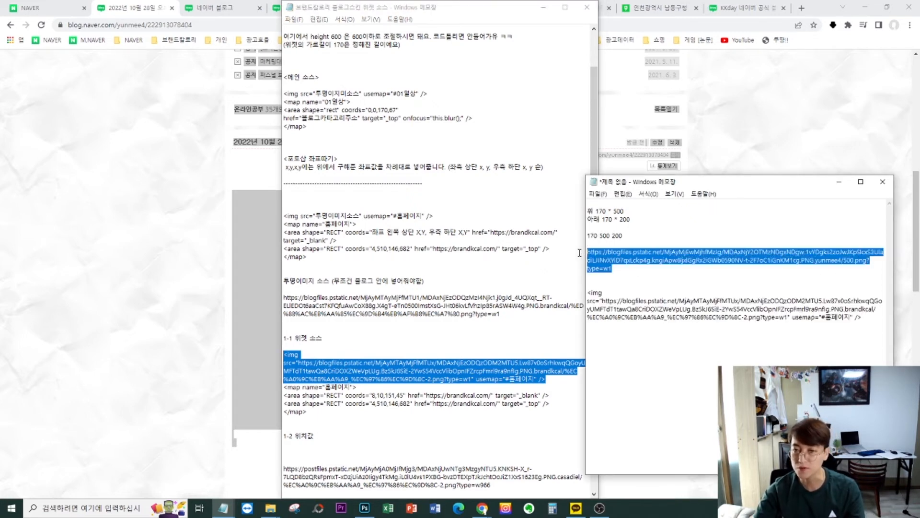
left_click(857, 324)
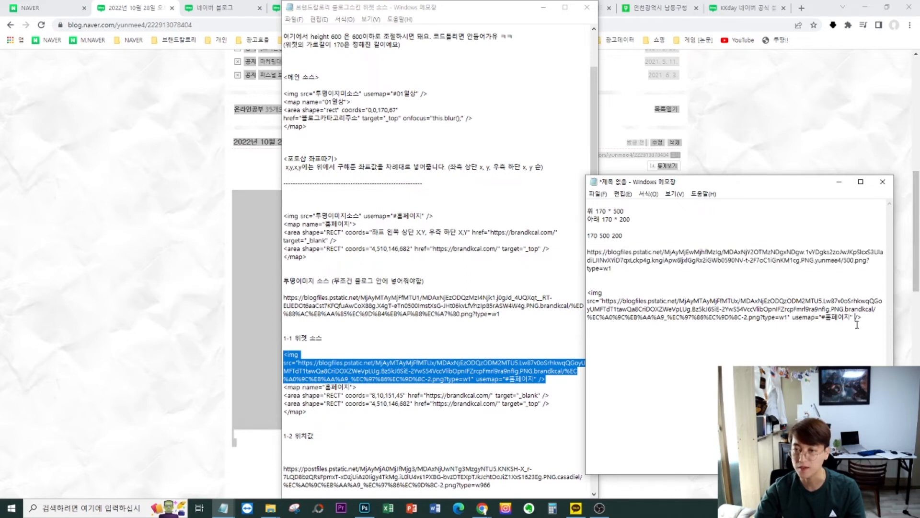
left_click_drag(870, 318, 618, 301)
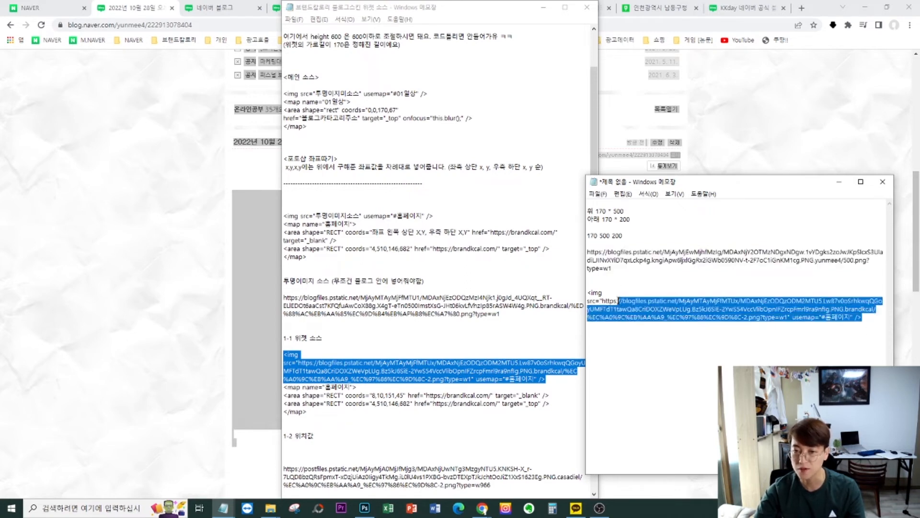
left_click(751, 330)
left_click(656, 277)
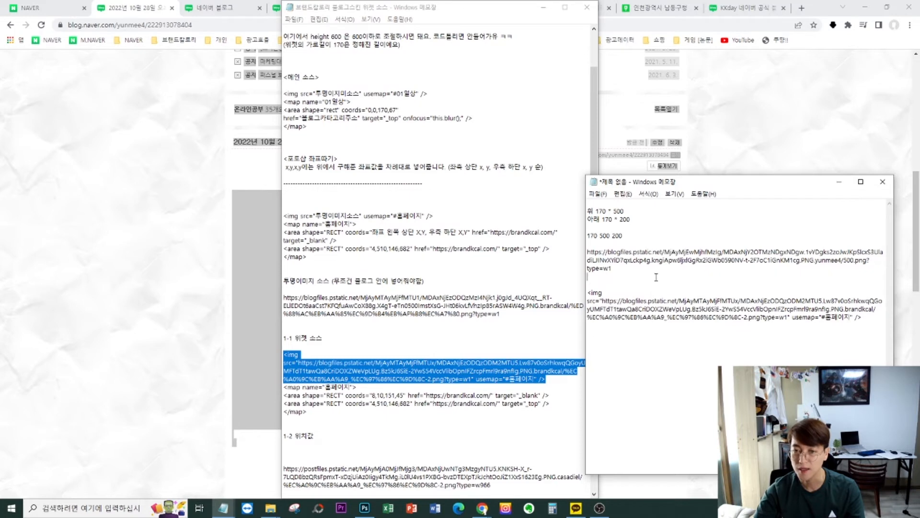
left_click_drag(591, 293, 607, 299)
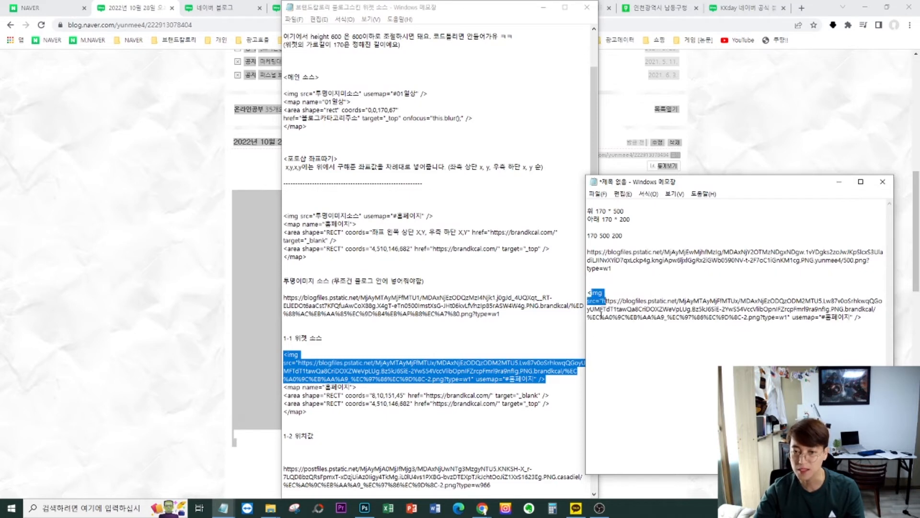
left_click(601, 316)
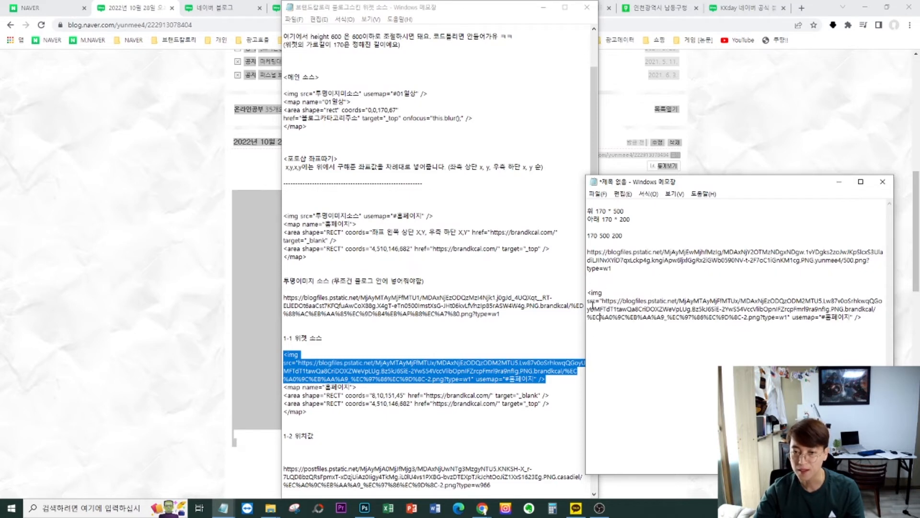
left_click(612, 332)
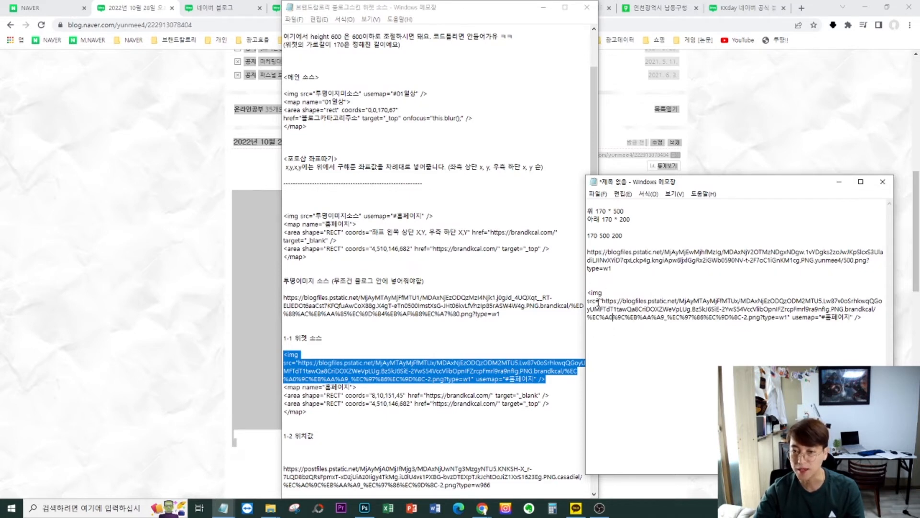
left_click(788, 319)
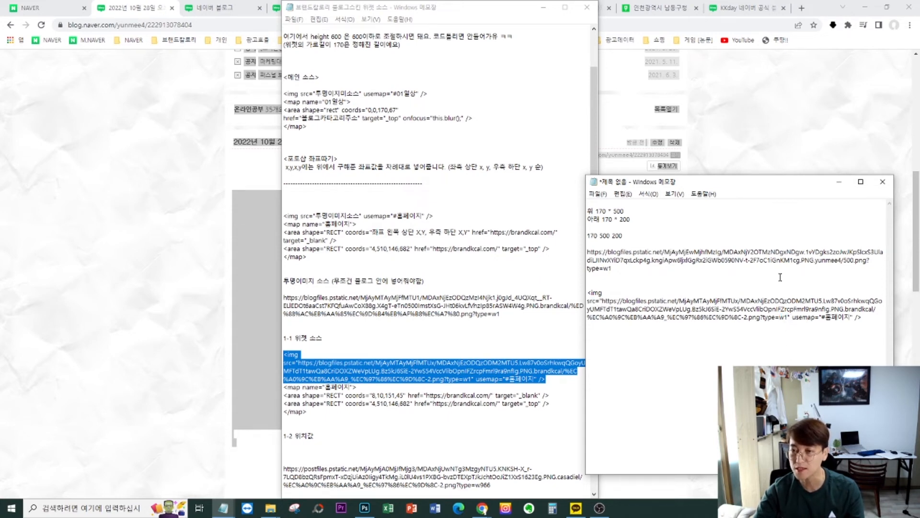
left_click_drag(872, 260, 780, 245)
left_click(615, 263)
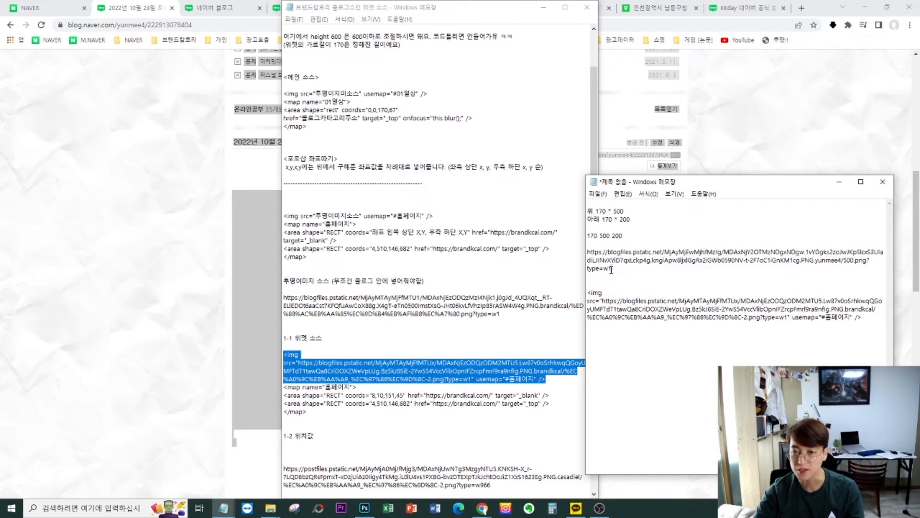
- Copy the 500.png image address and paste it over the address between the quotes of the img tag's src
left_click_drag(620, 268, 567, 252)
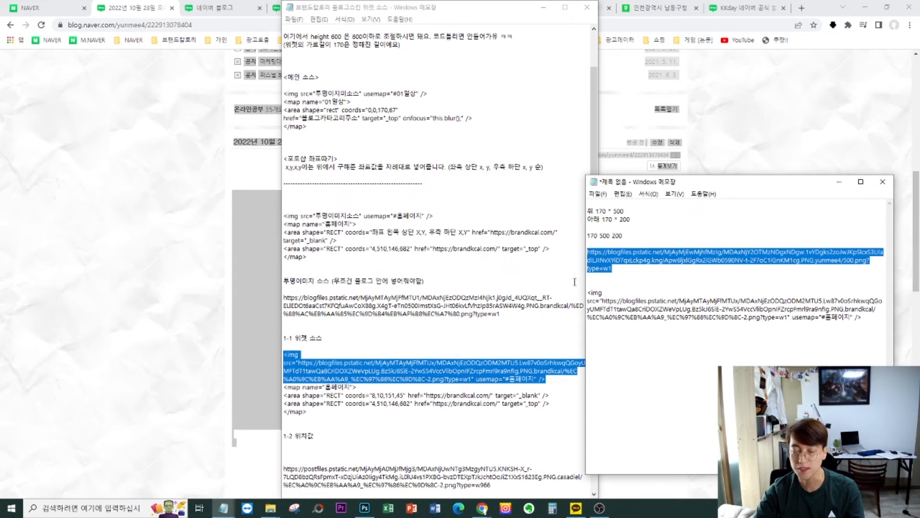
left_click(816, 337)
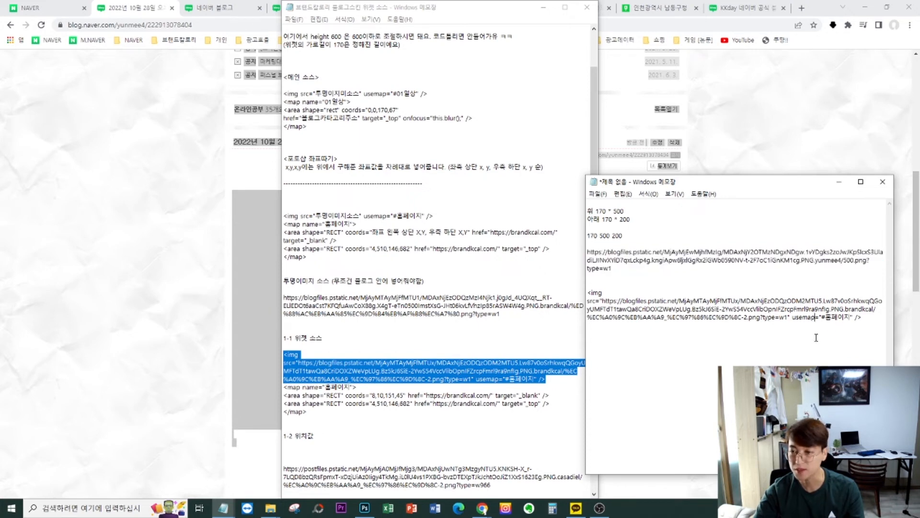
left_click_drag(787, 318, 607, 301)
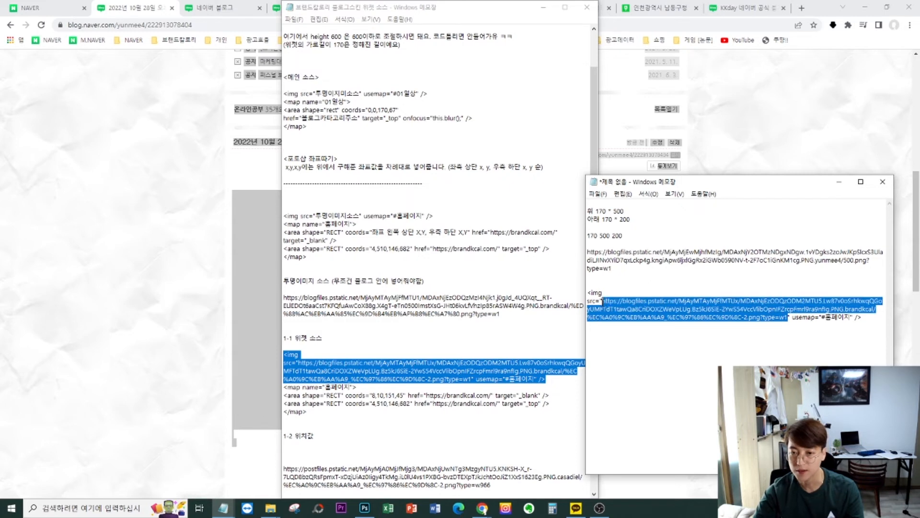
key("ctrl+v")
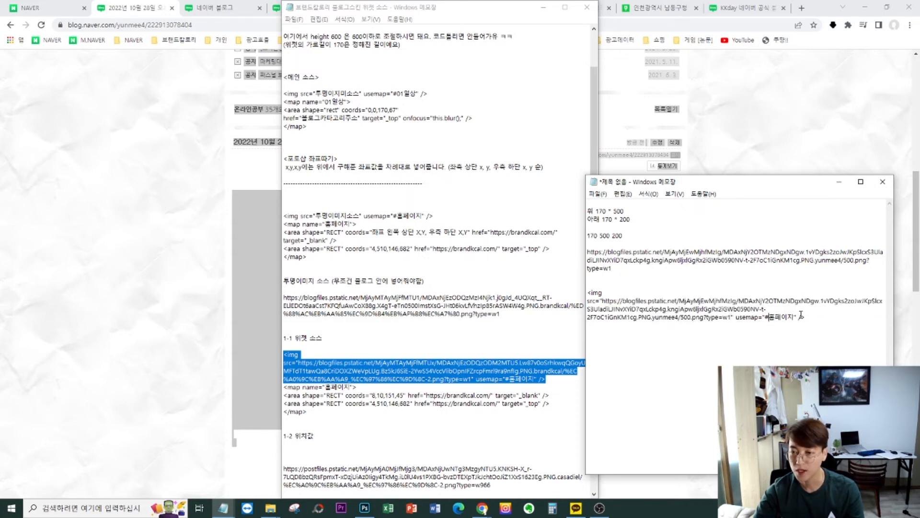
- Delete the usemap="#홈페이지" /> ending from the img tag and copy the remaining code
left_click_drag(806, 316, 579, 296)
key("Delete")
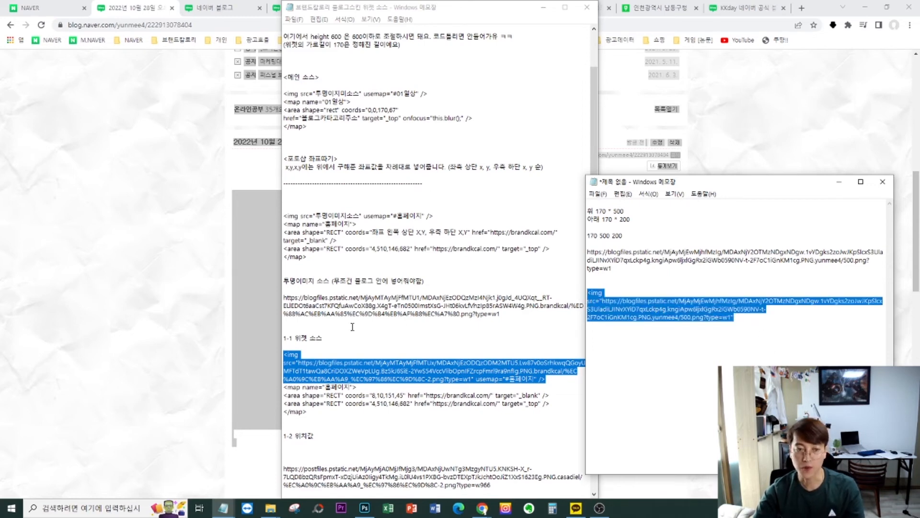
- Return to the blog in Chrome, enter its management area, and open 레이아웃·위젯 설정
left_click(166, 329)
scroll(311, 366, "down", 15)
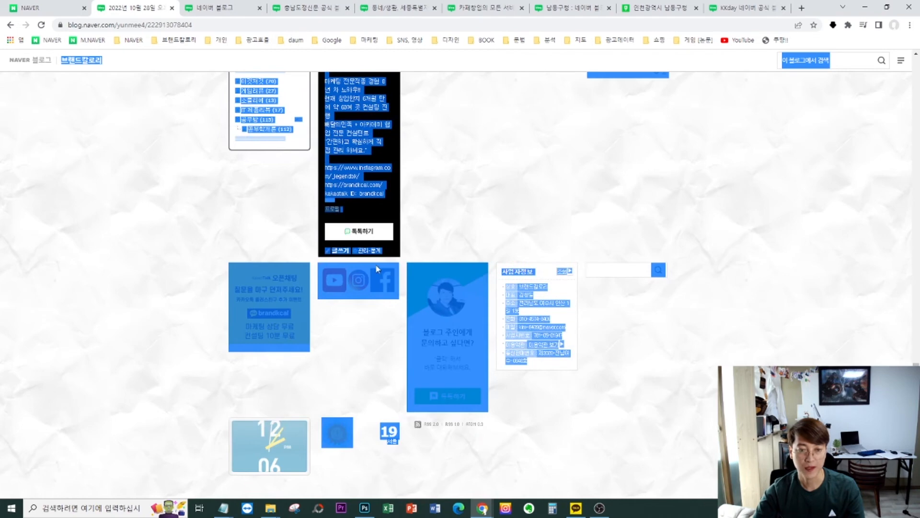
left_click(360, 251)
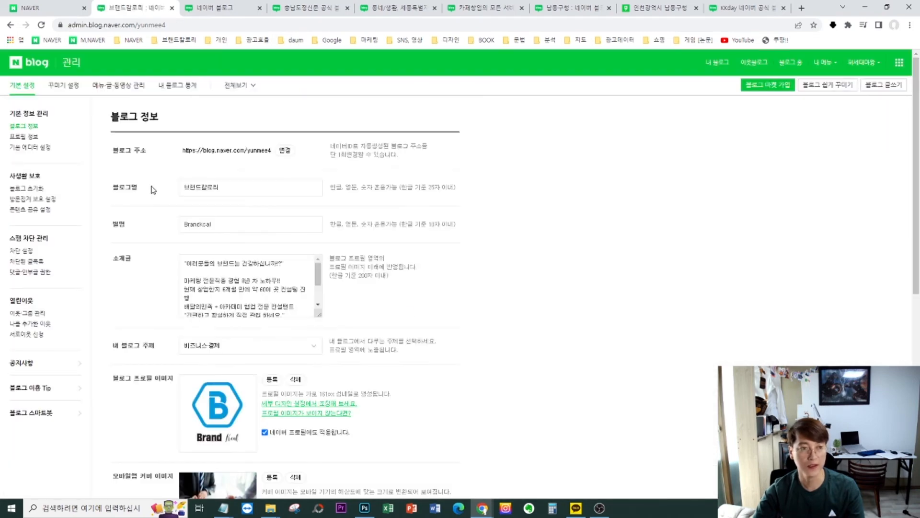
left_click(62, 92)
left_click(31, 179)
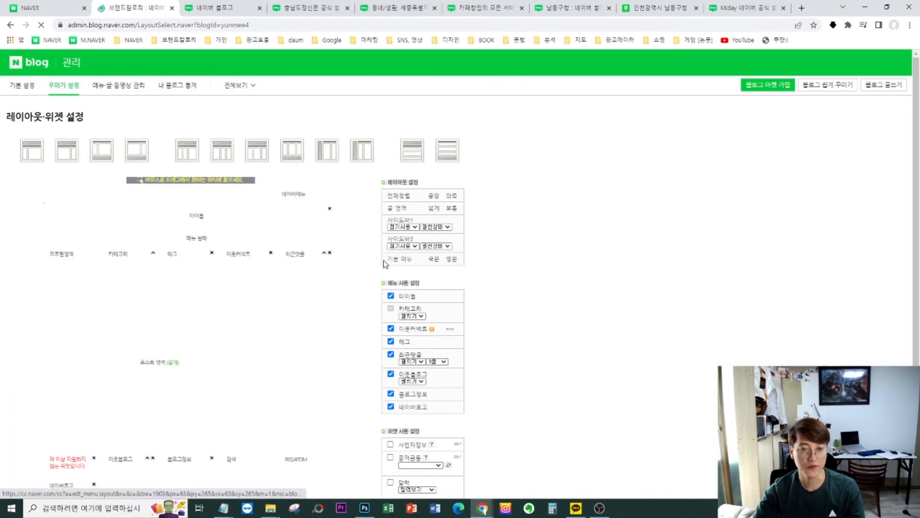
- Try to register a widget named 위젯 500 through 위젯직접등록, using the copied img tag as its code
scroll(560, 333, "down", 6)
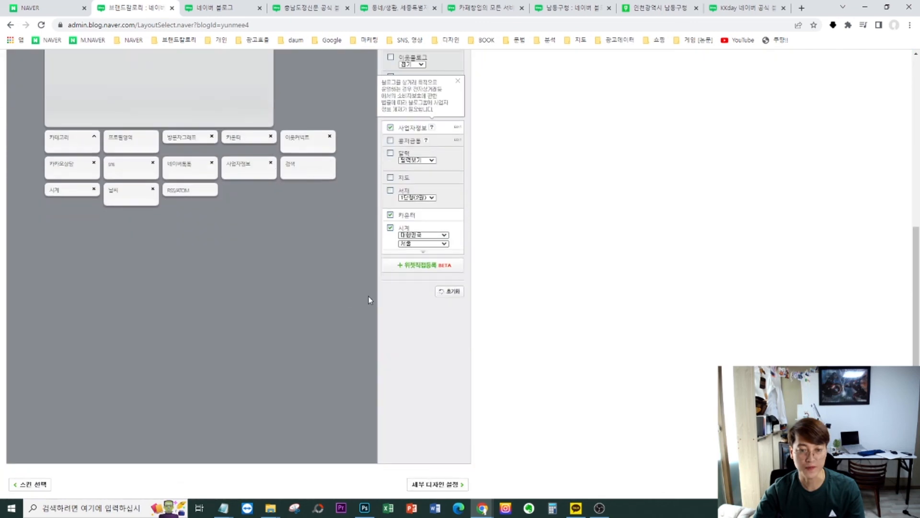
left_click(424, 272)
left_click(427, 301)
key("ctrl+v")
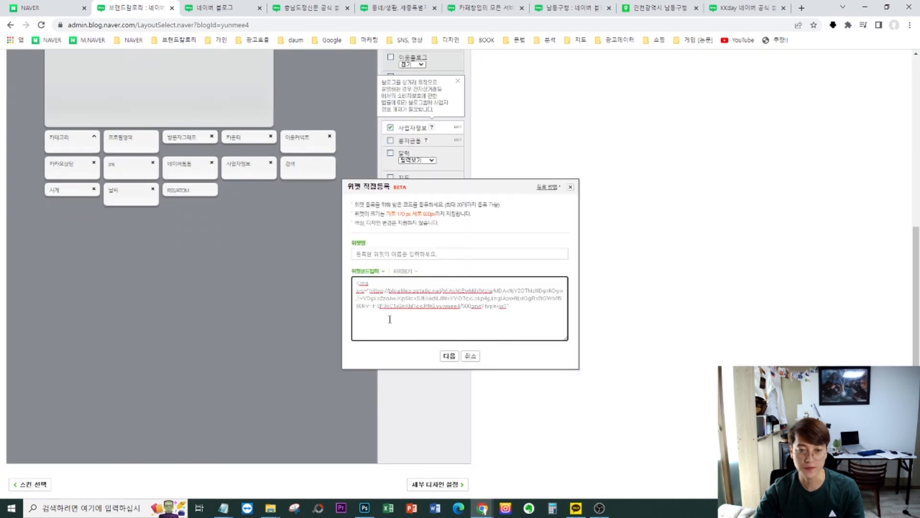
left_click(396, 255)
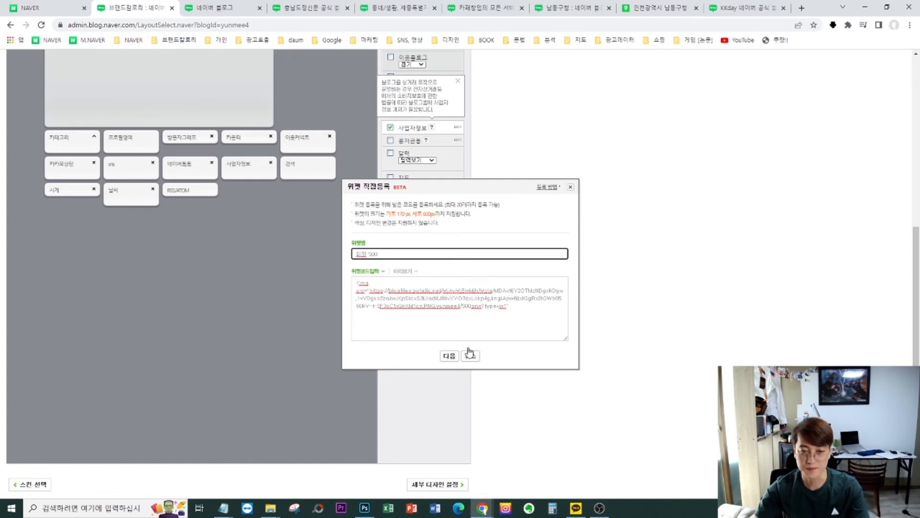
left_click(454, 355)
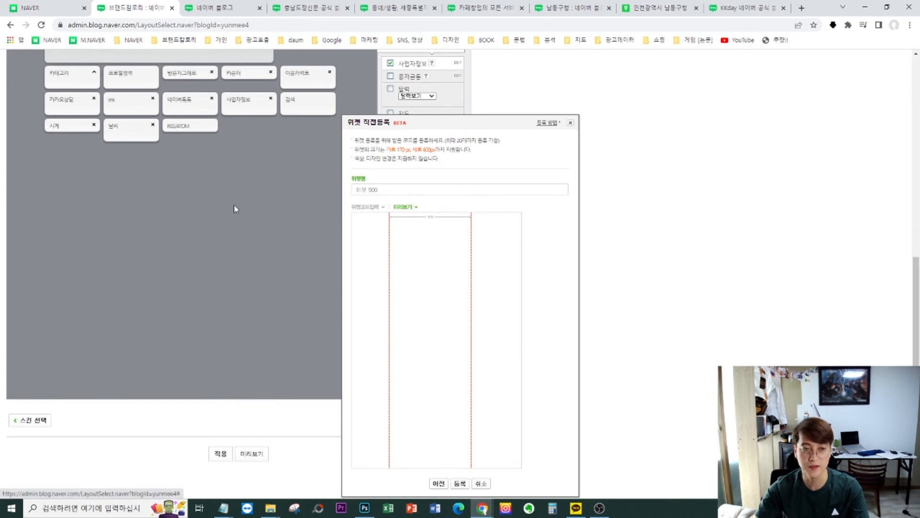
left_click(465, 485)
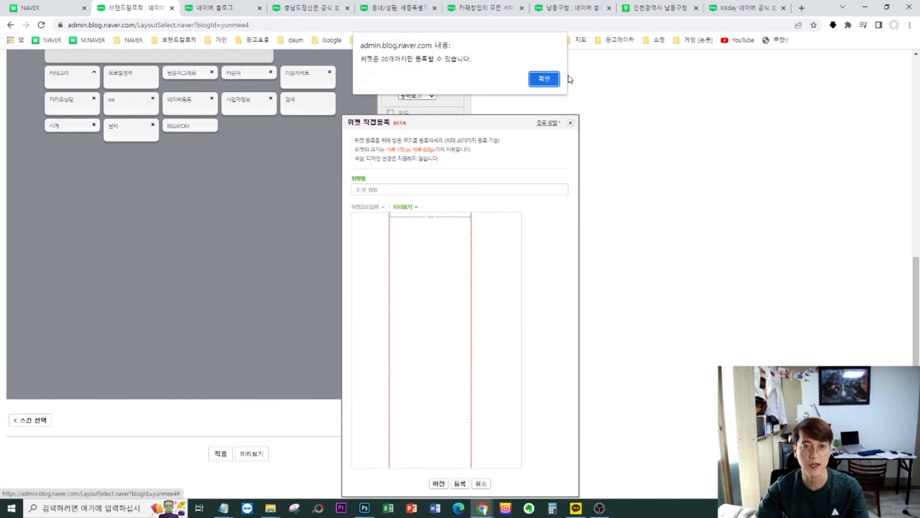
left_click(544, 79)
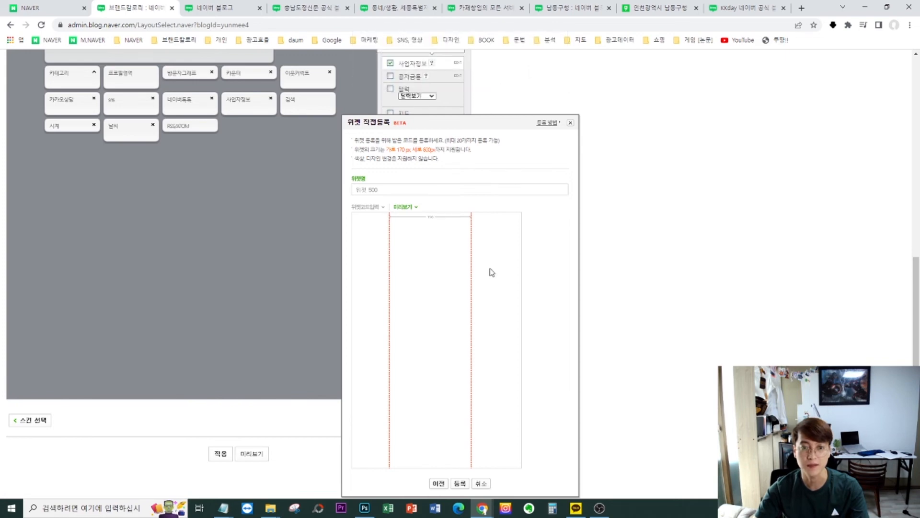
left_click(482, 485)
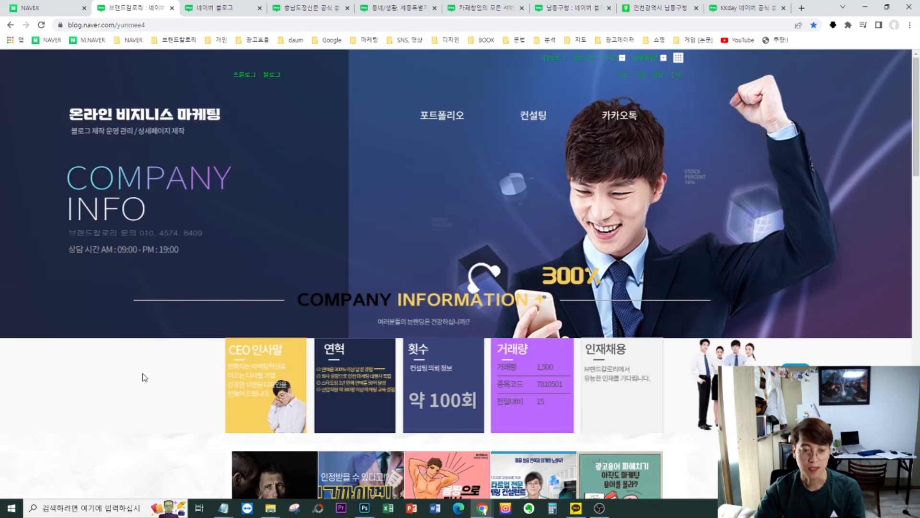
- Test the link behind the CEO 인사말 widget on the blog homepage, and view the blog's 프롤로그 page
left_click(261, 394)
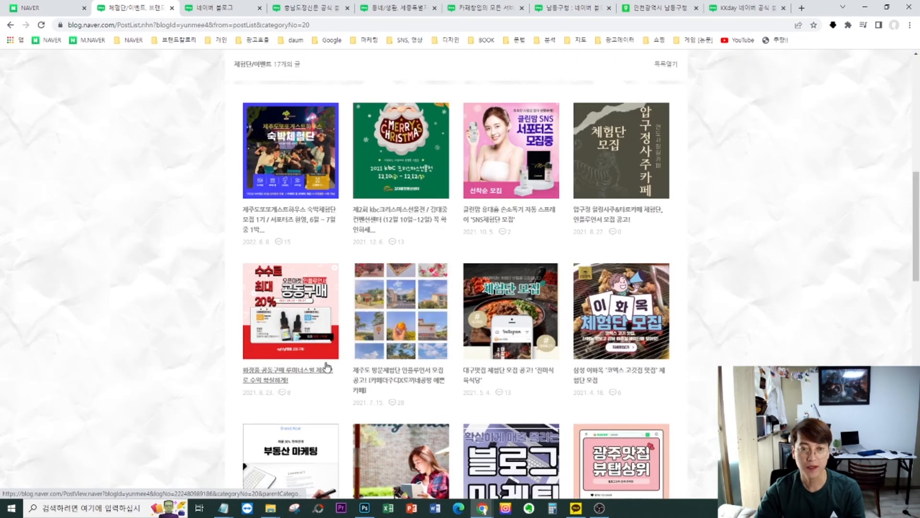
scroll(326, 367, "up", 10)
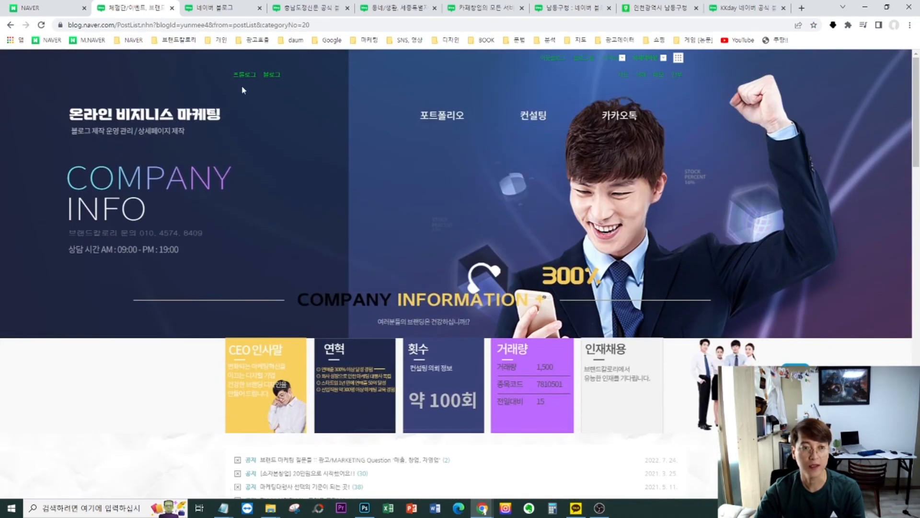
left_click(243, 75)
scroll(458, 316, "down", 3)
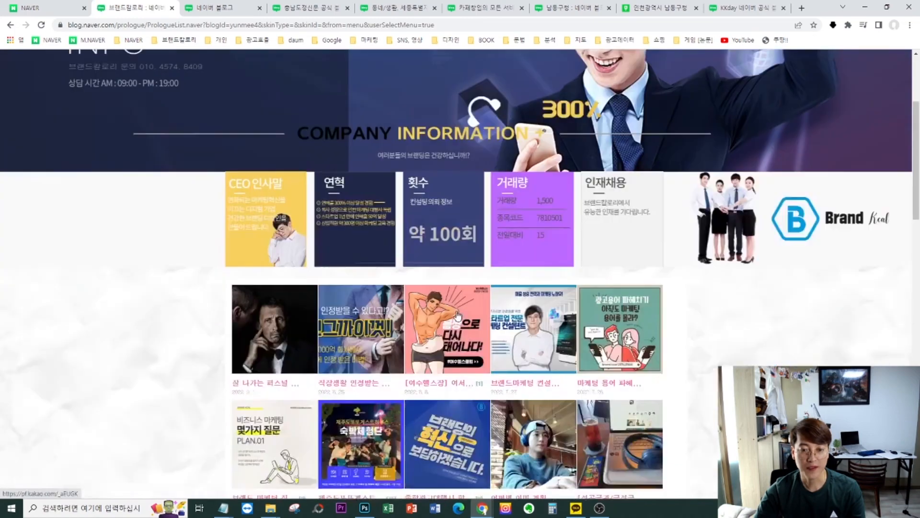
scroll(292, 361, "up", 5)
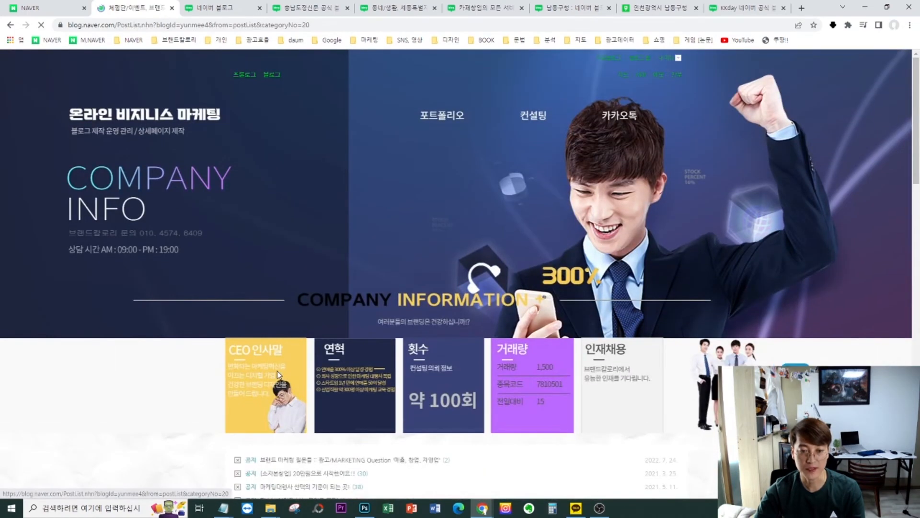
- Check where the homepage widgets lead, including the KakaoTalk channel page, and go back to the blog
scroll(280, 374, "down", 17)
scroll(293, 359, "up", 16)
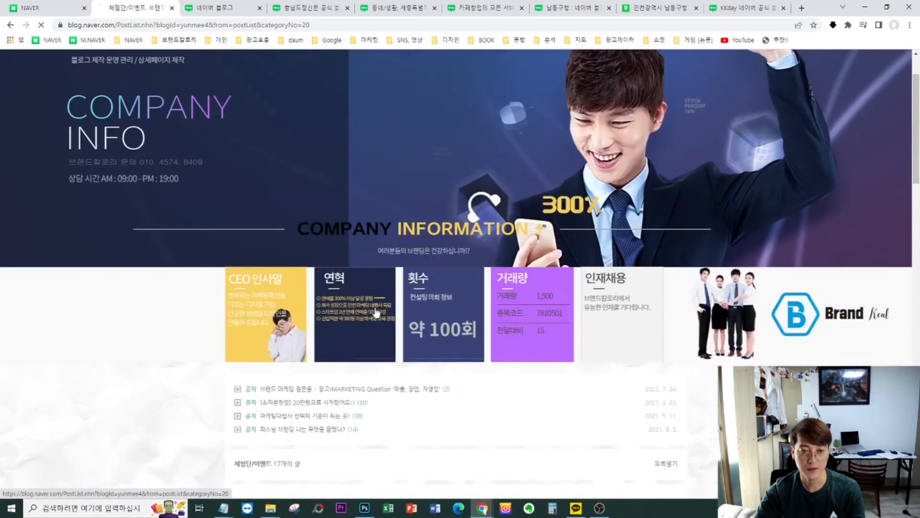
scroll(376, 311, "down", 8)
scroll(375, 307, "up", 7)
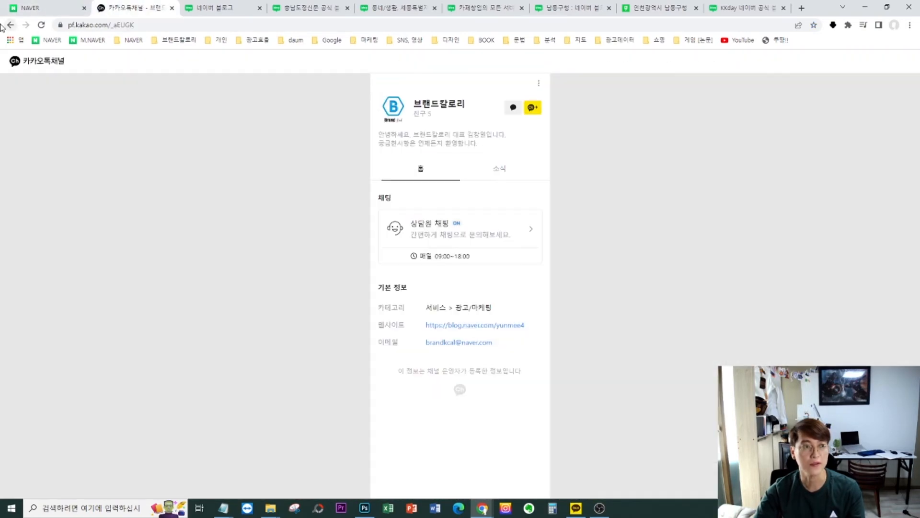
left_click(5, 25)
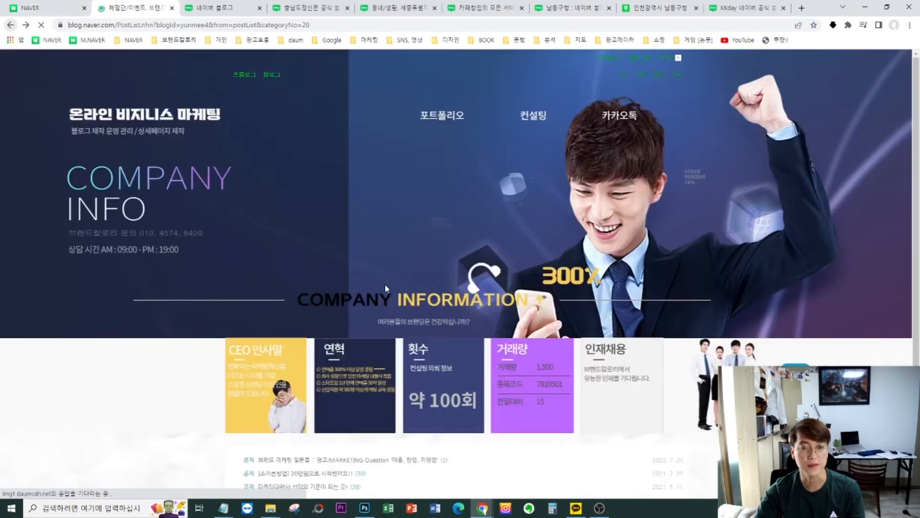
- Follow the 인재채용 widget's link and look through the brandkcal.com homepage
scroll(493, 394, "down", 10)
scroll(497, 393, "up", 10)
left_click(648, 380)
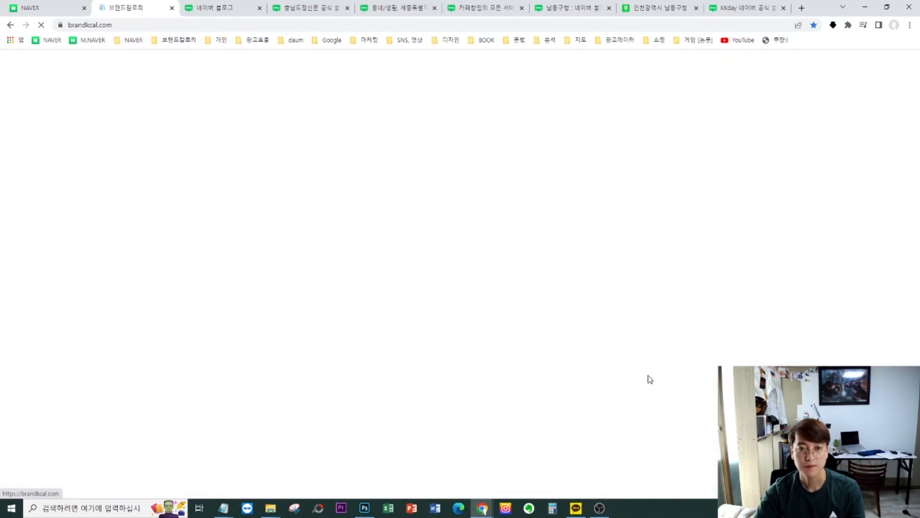
scroll(530, 307, "down", 10)
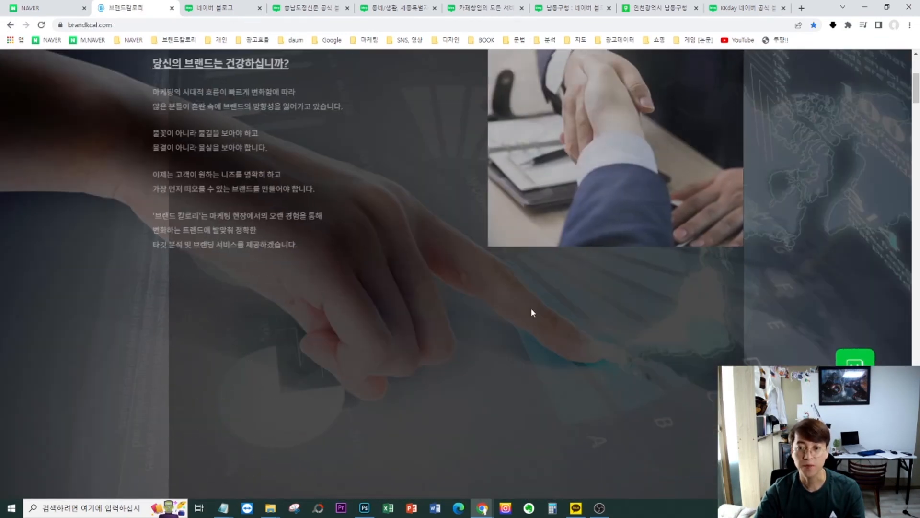
scroll(531, 309, "down", 10)
scroll(515, 324, "up", 20)
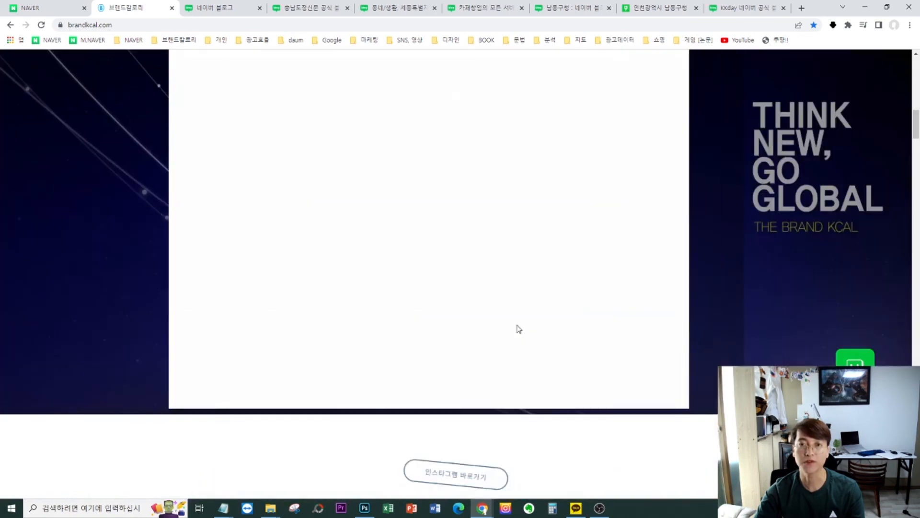
- Look through the open example pages, including the 남동구청 post page and the 충남도정신문 blog, and bring up the KKday official blog
left_click(648, 8)
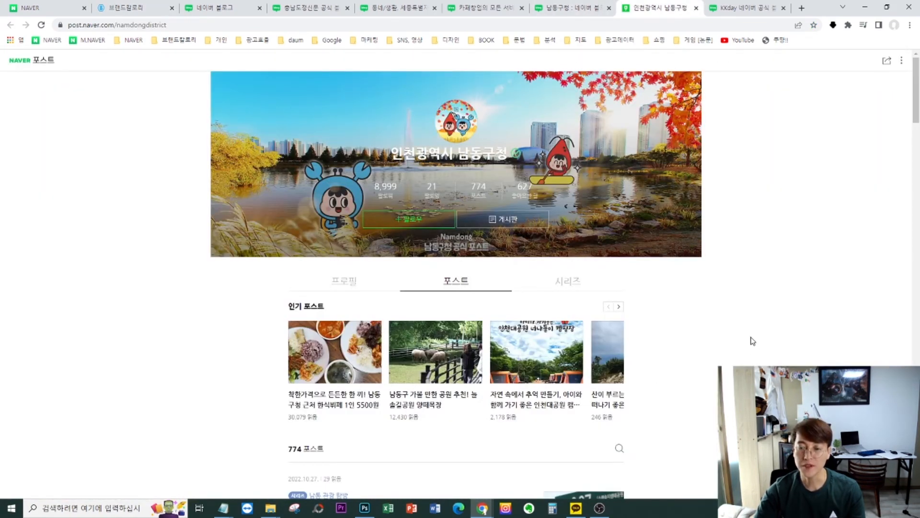
left_click(218, 8)
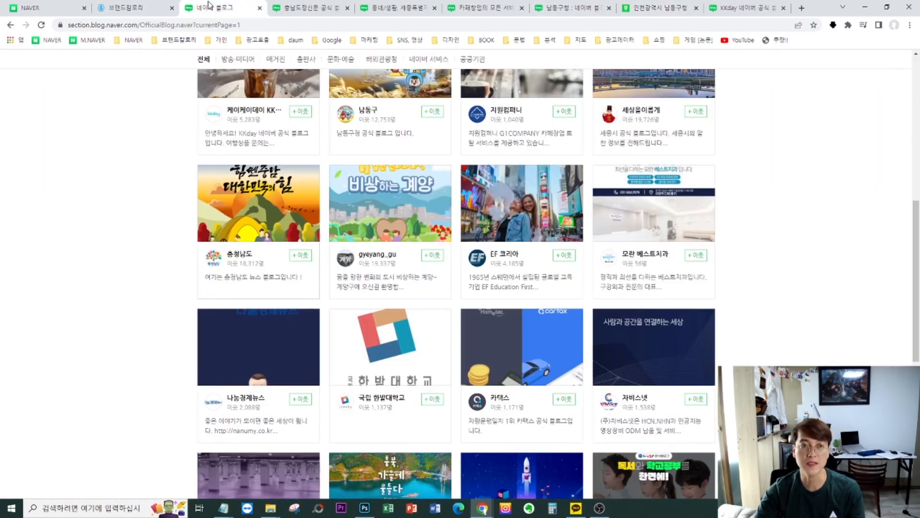
left_click(325, 3)
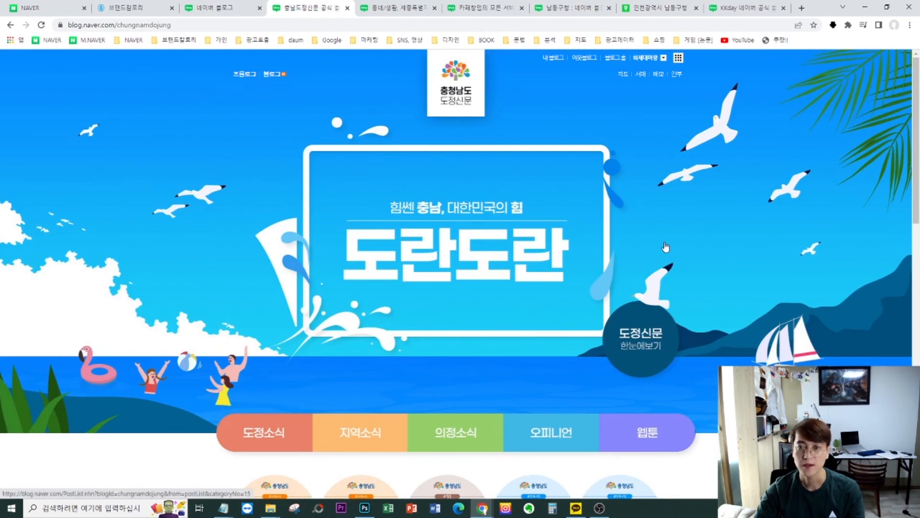
left_click(745, 7)
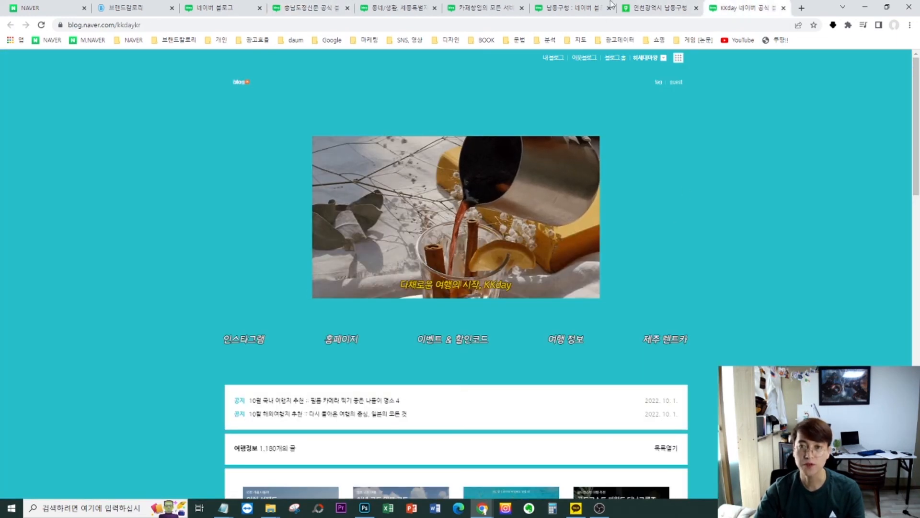
left_click(643, 4)
left_click(723, 5)
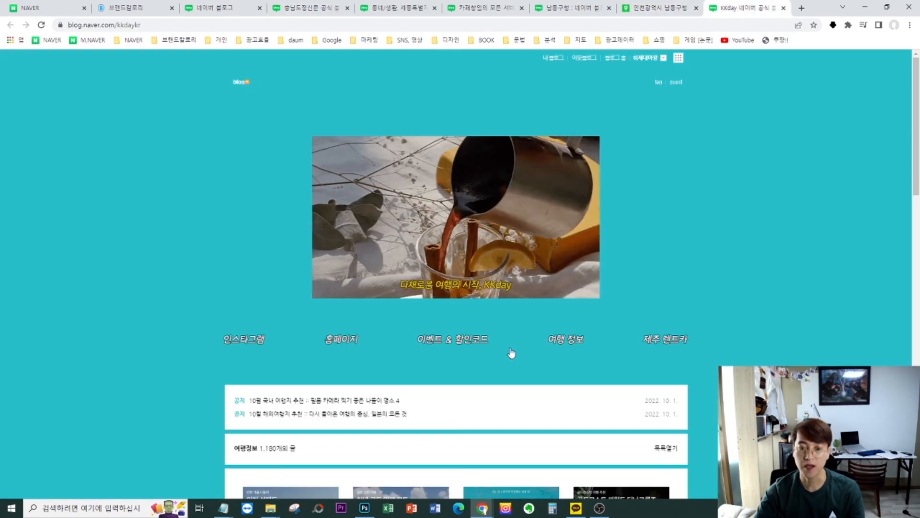
- Follow the 이벤트 & 할인코드 widget link on the KKday blog and examine the category's post list and August event post
left_click(453, 340)
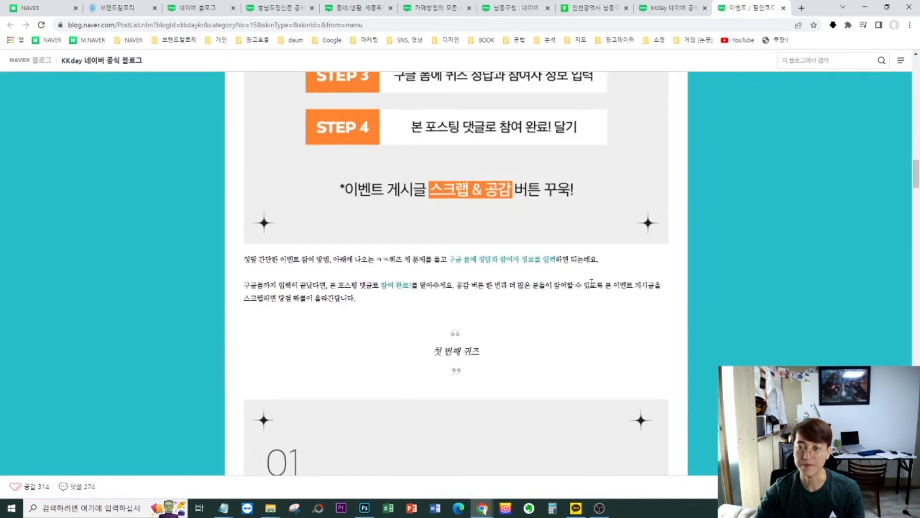
scroll(579, 284, "up", 3)
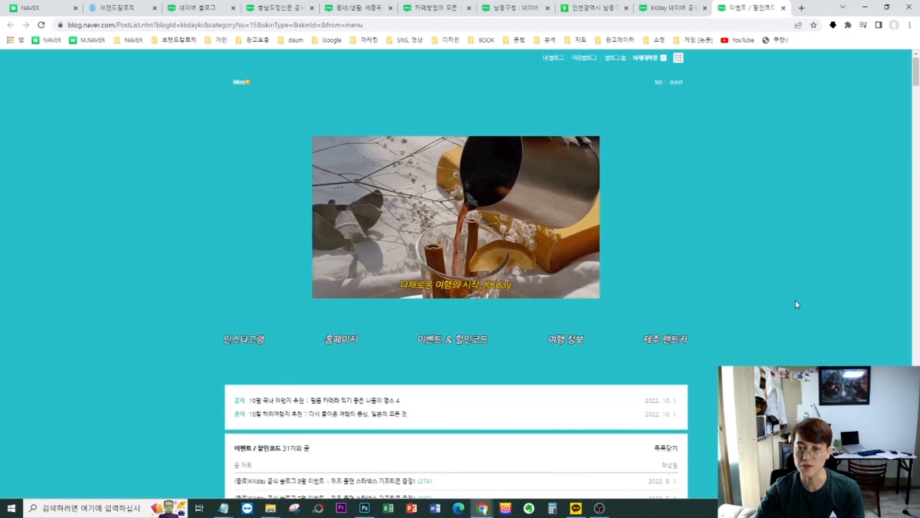
scroll(654, 307, "down", 1)
scroll(655, 309, "down", 10)
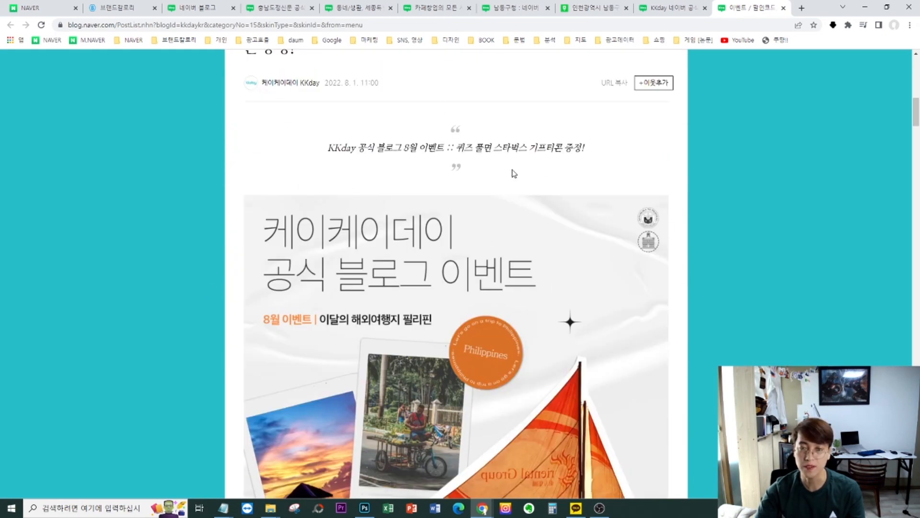
scroll(643, 248, "down", 4)
scroll(620, 300, "up", 11)
scroll(449, 248, "down", 8)
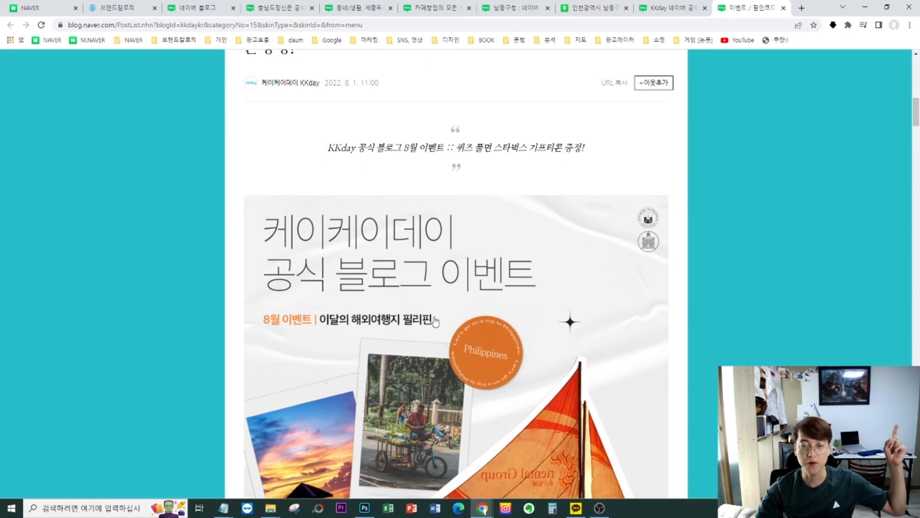
scroll(523, 278, "down", 10)
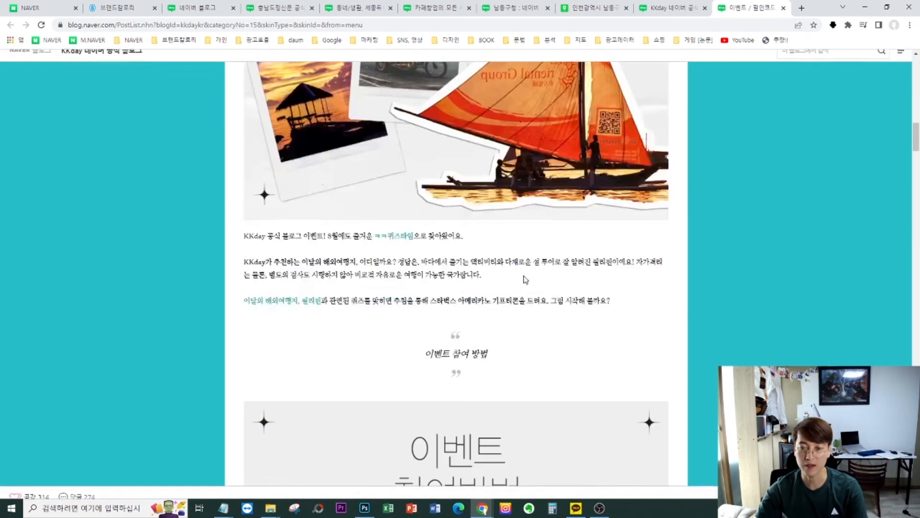
scroll(525, 283, "up", 15)
scroll(523, 282, "up", 7)
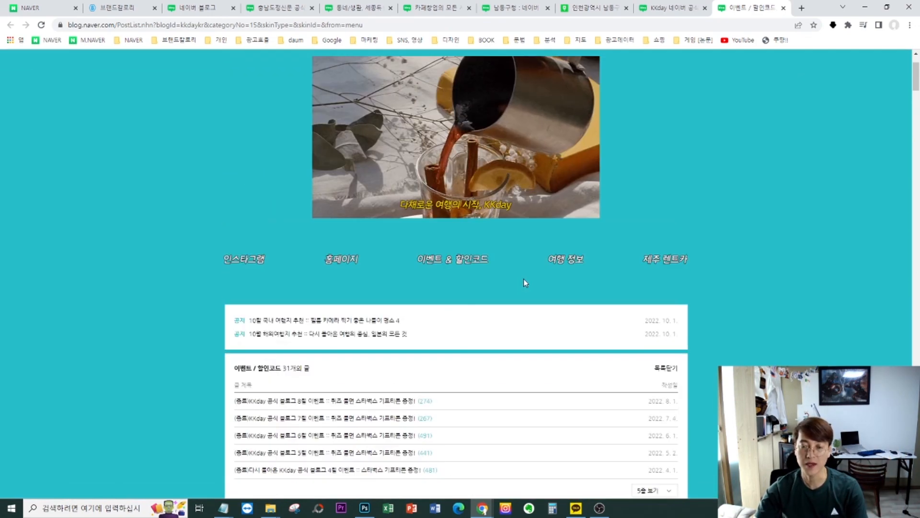